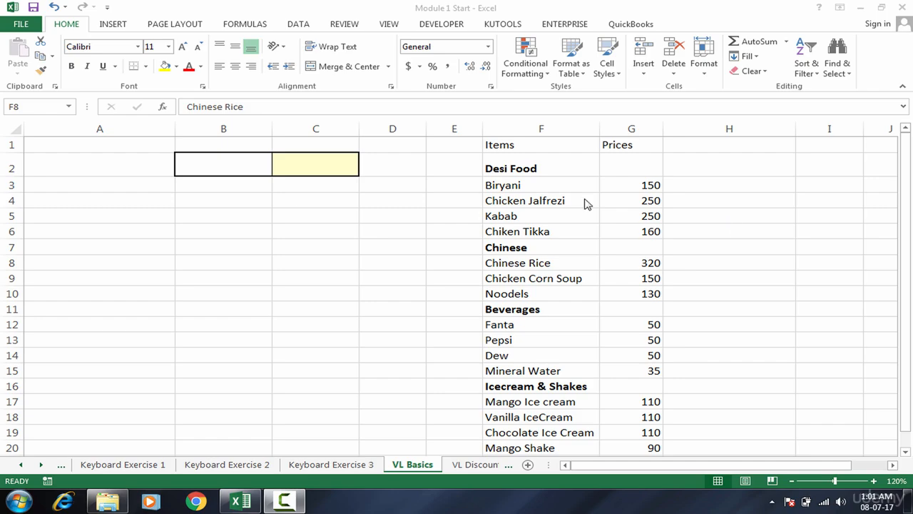
Step: Look over the menu's category headings and the dishes listed under Desi Food and Chinese in column F
{"action": "left_click", "coordinate": [515, 234]}
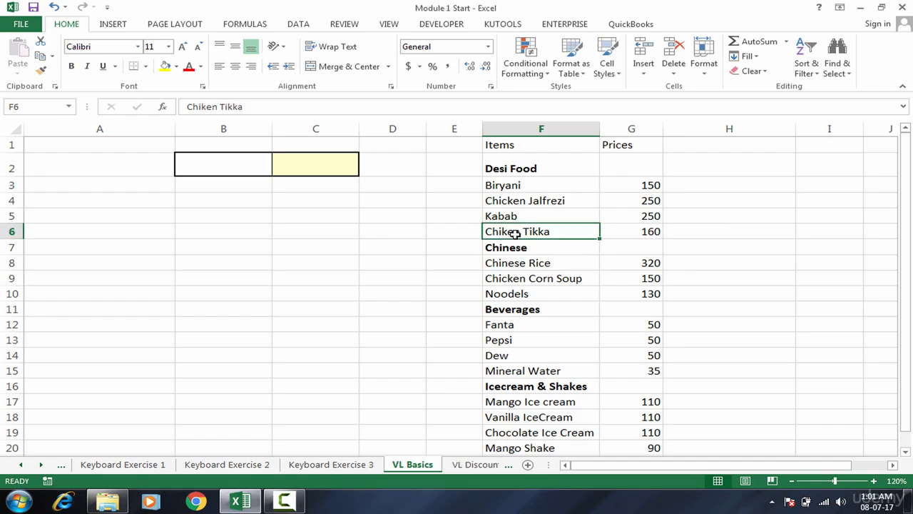
{"action": "left_click", "coordinate": [430, 231]}
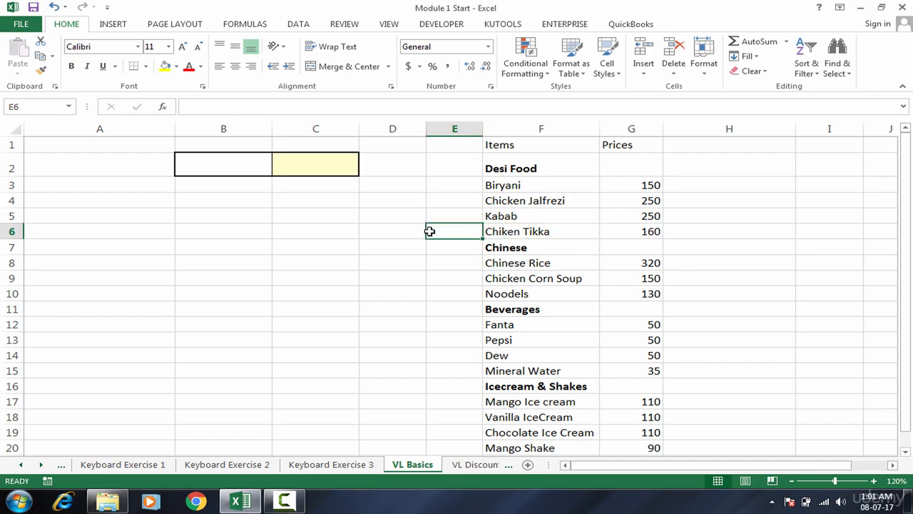
{"action": "left_click", "coordinate": [401, 186]}
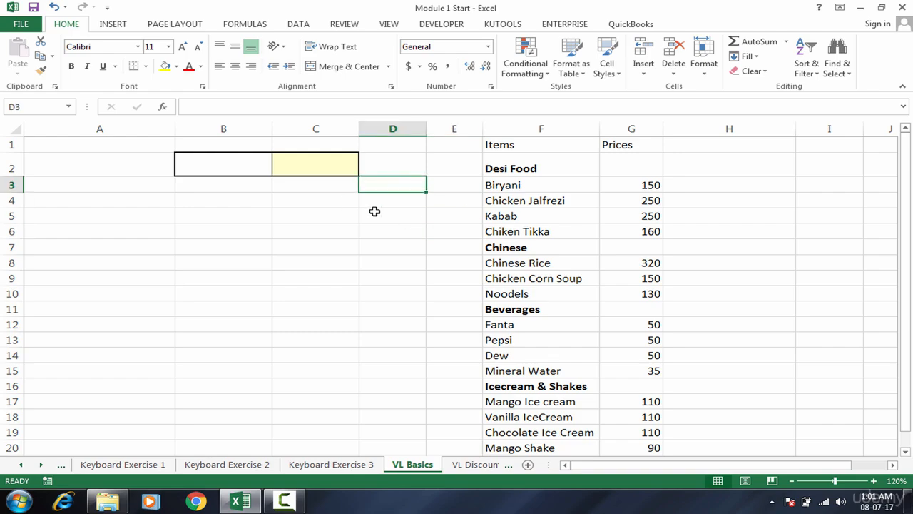
{"action": "left_click", "coordinate": [437, 234]}
{"action": "left_click", "coordinate": [533, 312]}
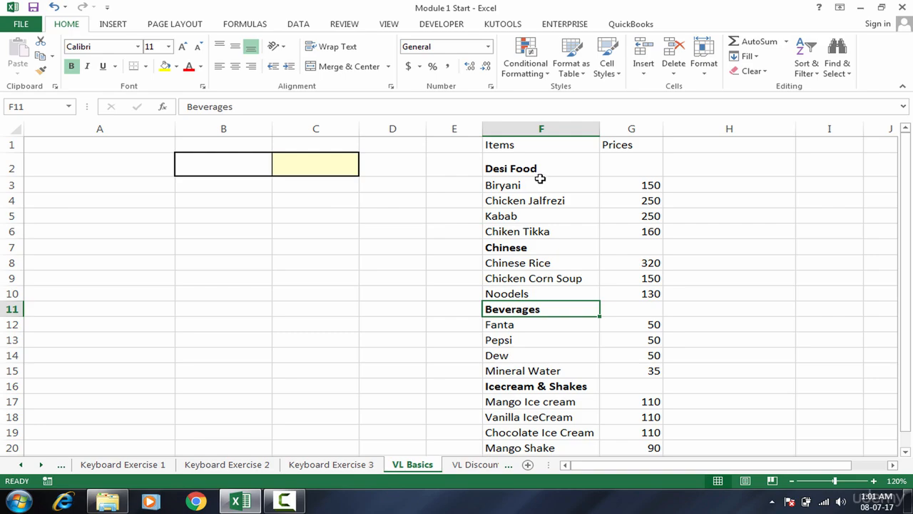
{"action": "left_click", "coordinate": [540, 166]}
{"action": "left_click", "coordinate": [534, 228]}
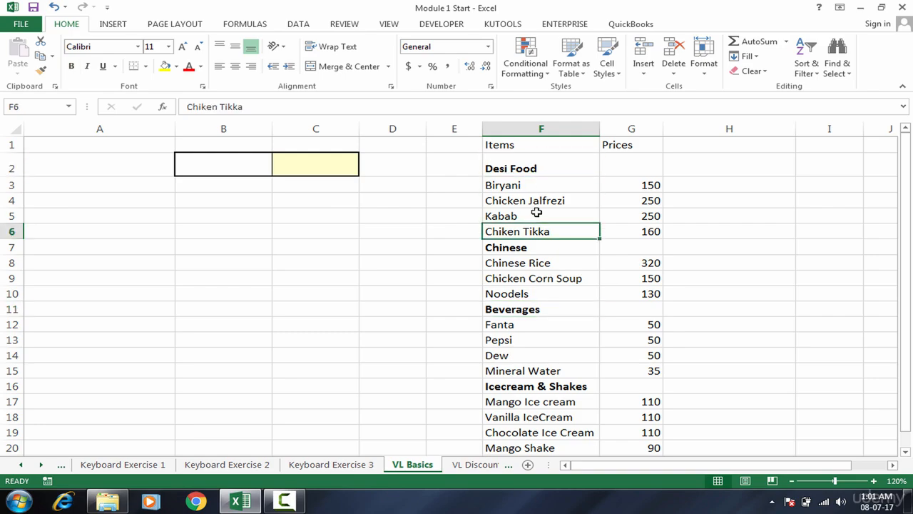
{"action": "left_click", "coordinate": [536, 210]}
{"action": "left_click", "coordinate": [531, 162]}
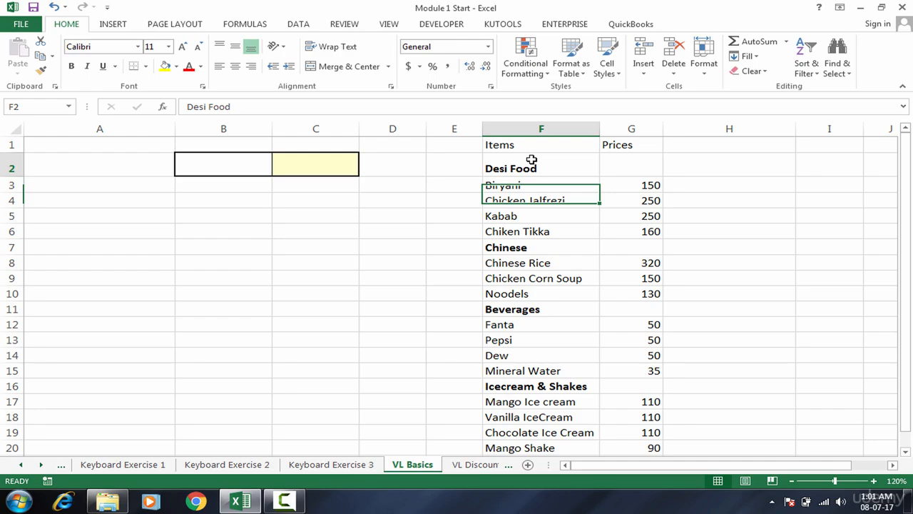
{"action": "left_click", "coordinate": [525, 258]}
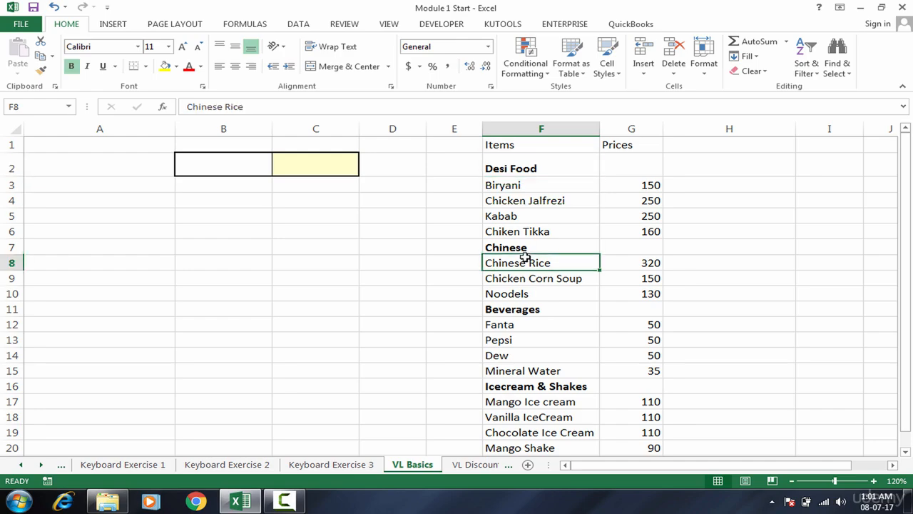
{"action": "left_click", "coordinate": [529, 202]}
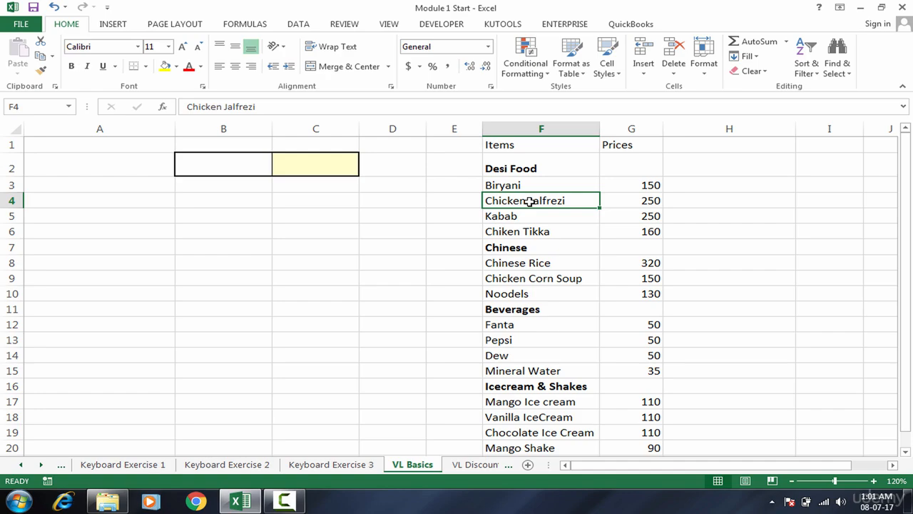
{"action": "left_click", "coordinate": [515, 184]}
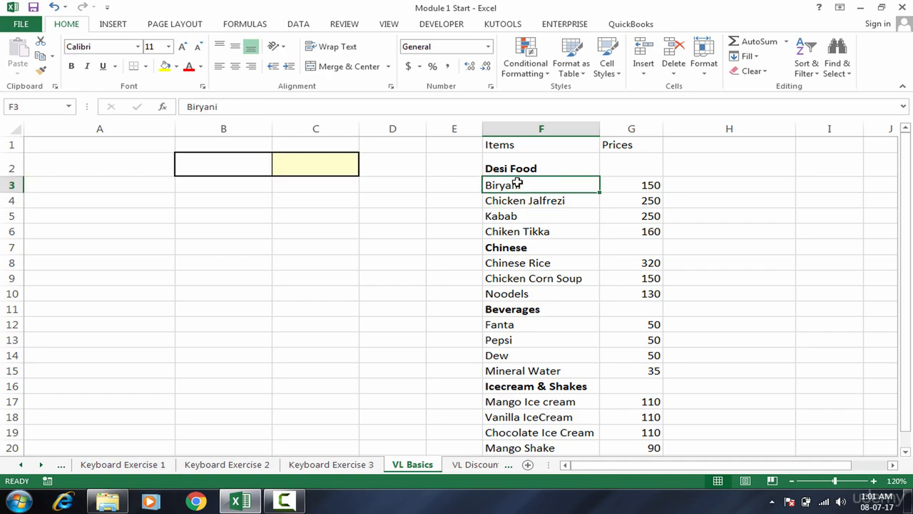
{"action": "left_click", "coordinate": [520, 248]}
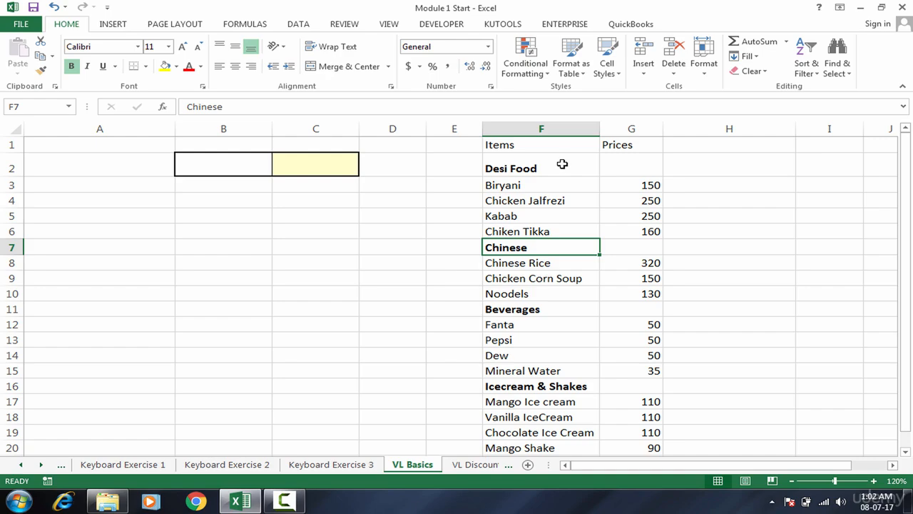
{"action": "left_click_drag", "start_coordinate": [562, 164], "coordinate": [556, 249]}
{"action": "left_click", "coordinate": [553, 280]}
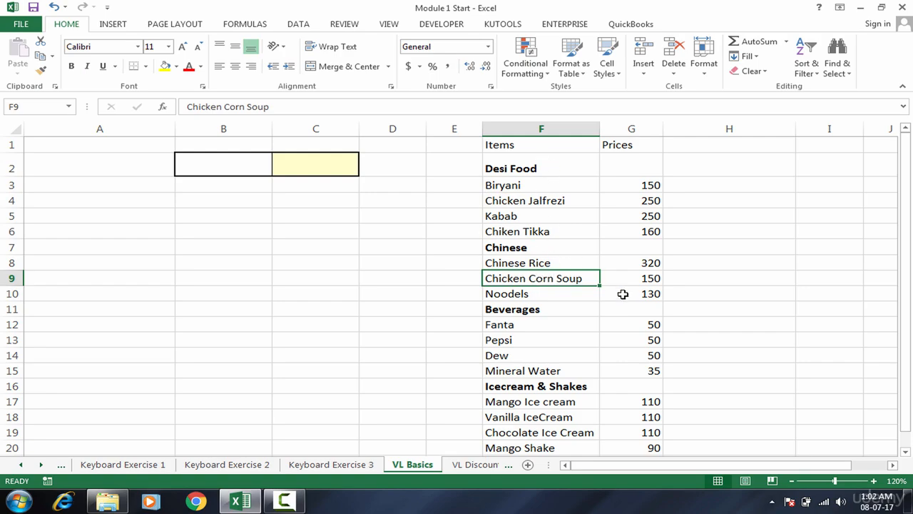
Step: Review the menu list from the Items header and Desi Food row down to Mango Shake and its price
{"action": "left_click", "coordinate": [533, 151]}
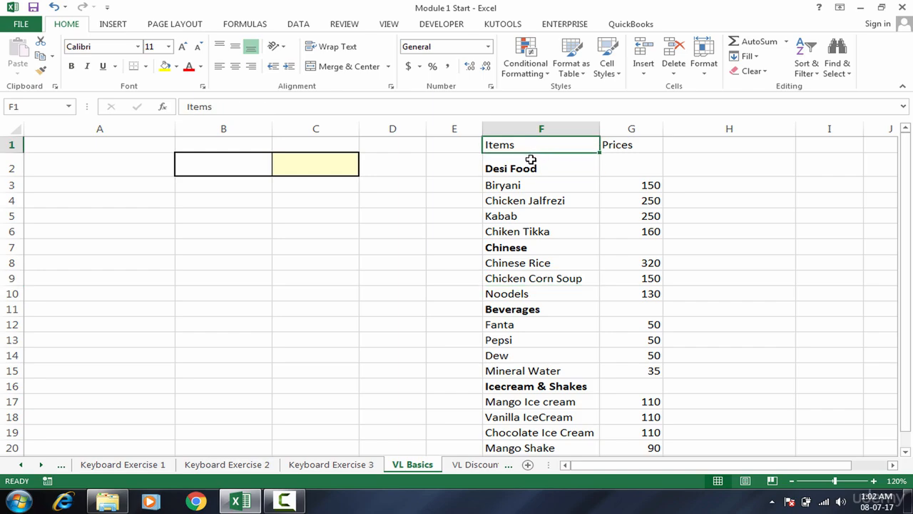
{"action": "left_click", "coordinate": [530, 159]}
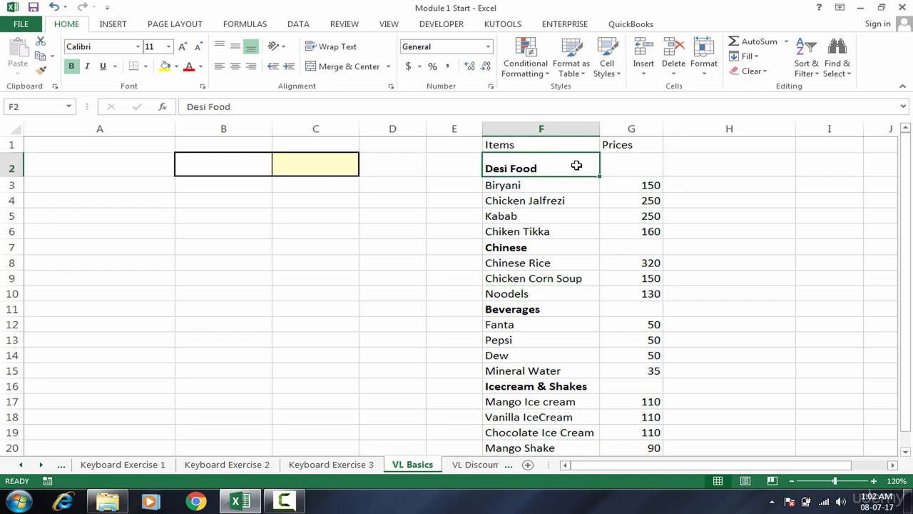
{"action": "left_click_drag", "start_coordinate": [577, 164], "coordinate": [820, 169]}
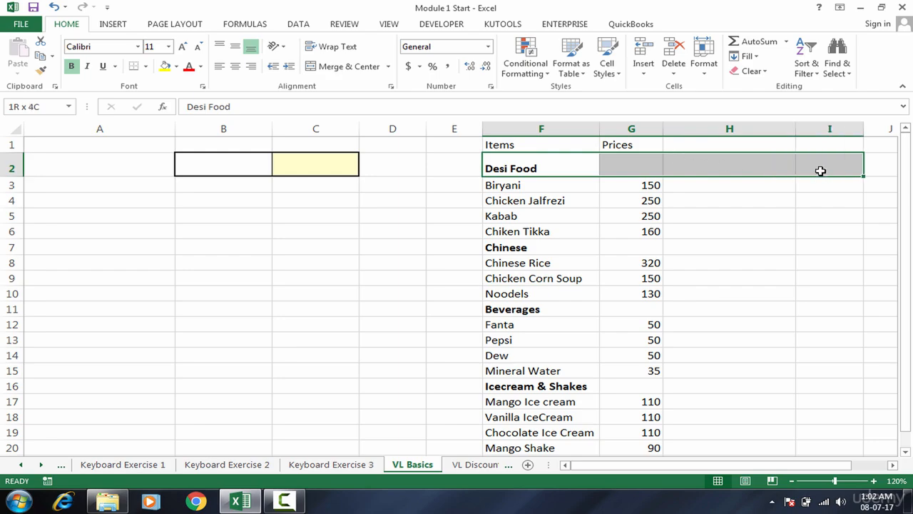
{"action": "left_click", "coordinate": [543, 169]}
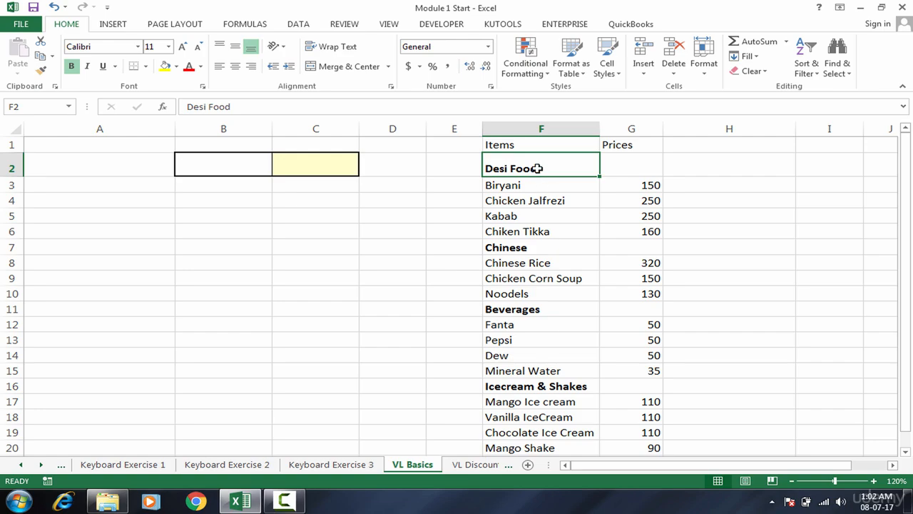
{"action": "left_click_drag", "start_coordinate": [536, 169], "coordinate": [534, 376]}
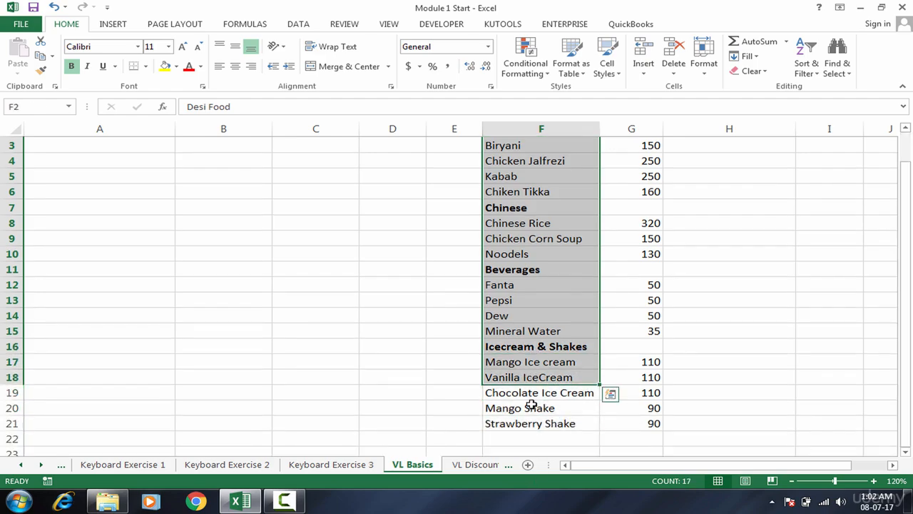
{"action": "left_click", "coordinate": [531, 408]}
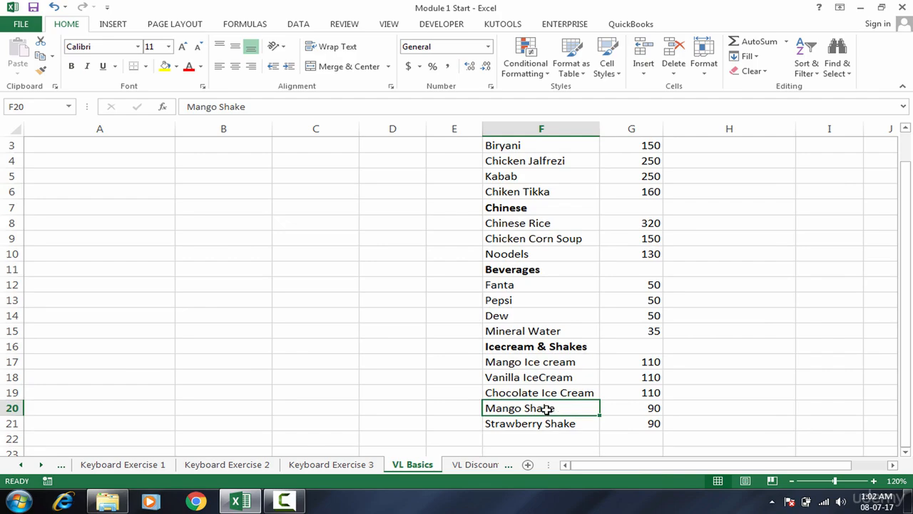
{"action": "left_click", "coordinate": [627, 407]}
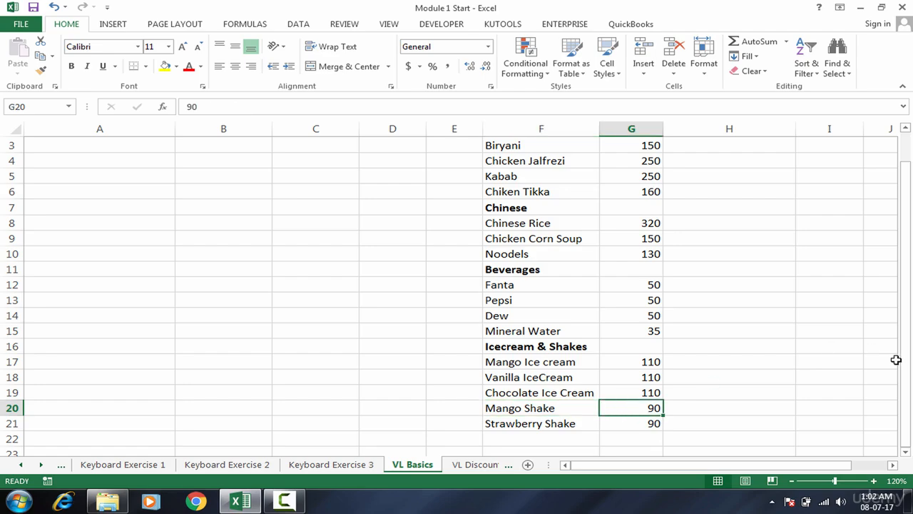
{"action": "left_click_drag", "start_coordinate": [905, 371], "coordinate": [904, 357]}
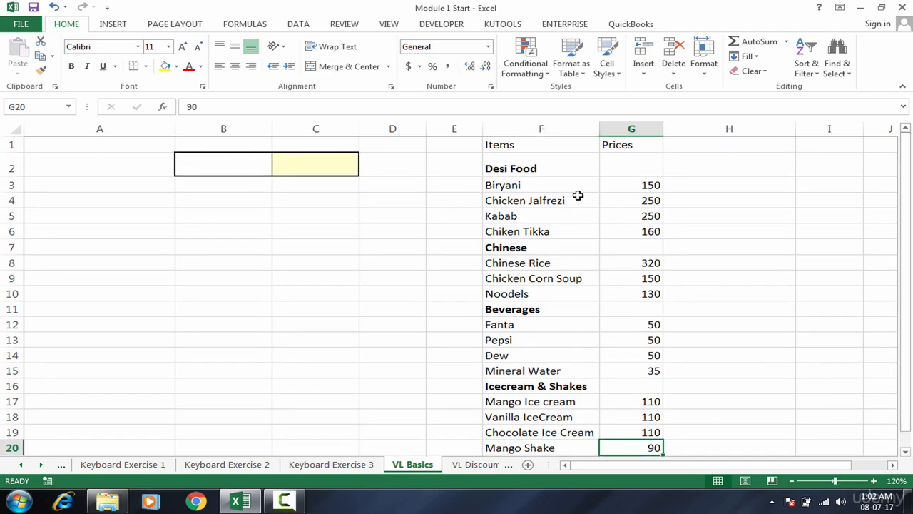
Step: Examine the item names in column F from the Items header down to Dew
{"action": "left_click_drag", "start_coordinate": [553, 152], "coordinate": [559, 322]}
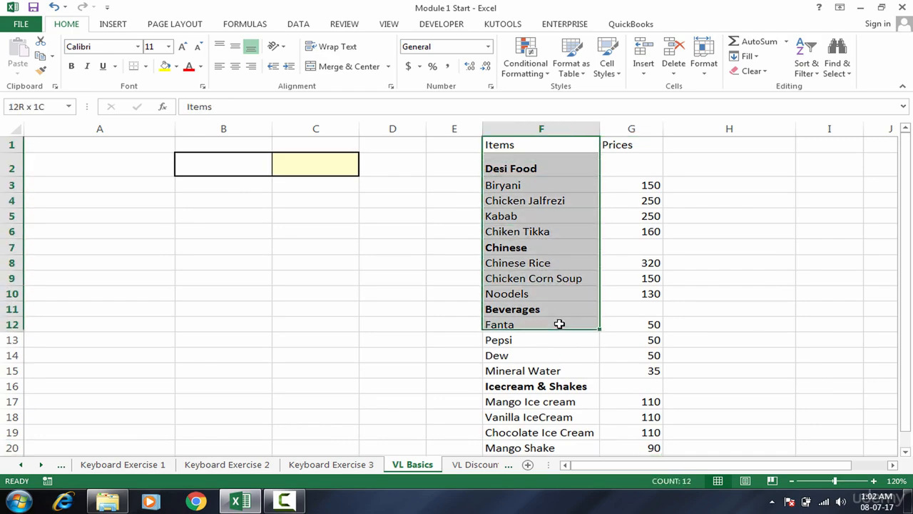
{"action": "left_click", "coordinate": [555, 274]}
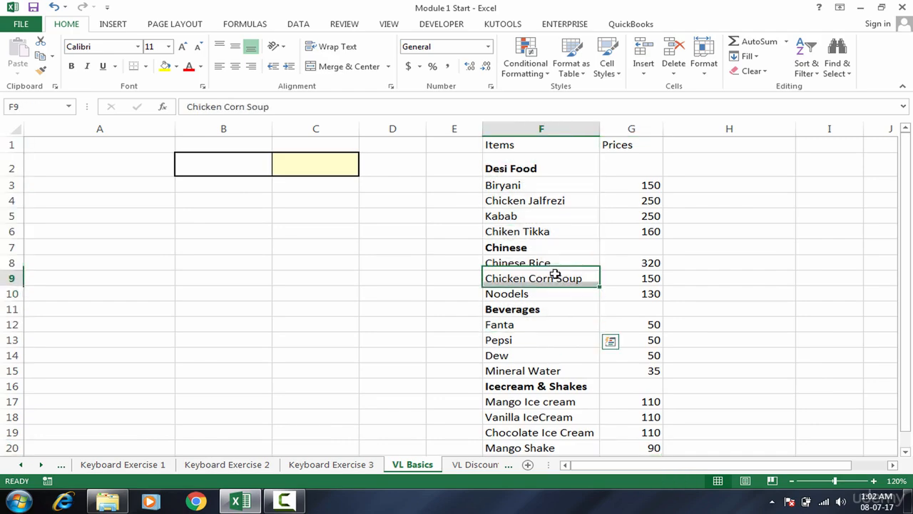
{"action": "left_click", "coordinate": [535, 166]}
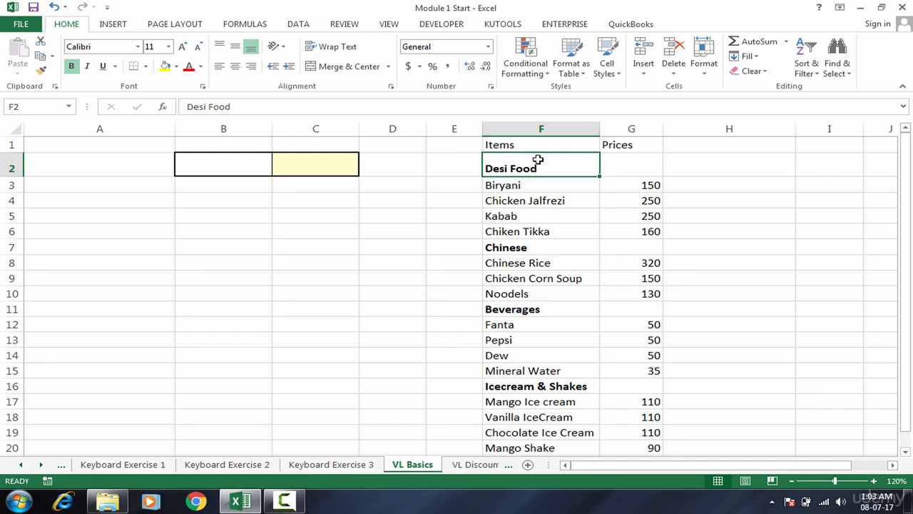
{"action": "left_click_drag", "start_coordinate": [536, 169], "coordinate": [539, 311]}
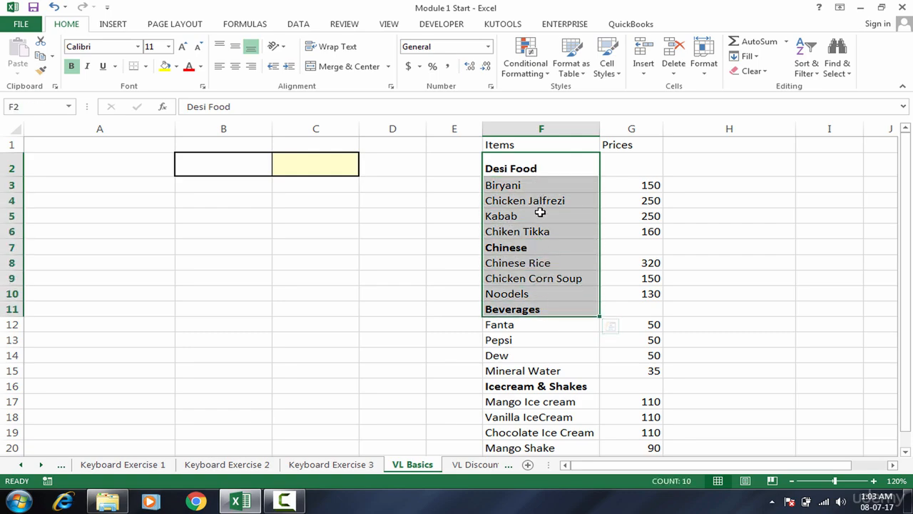
{"action": "left_click", "coordinate": [545, 282]}
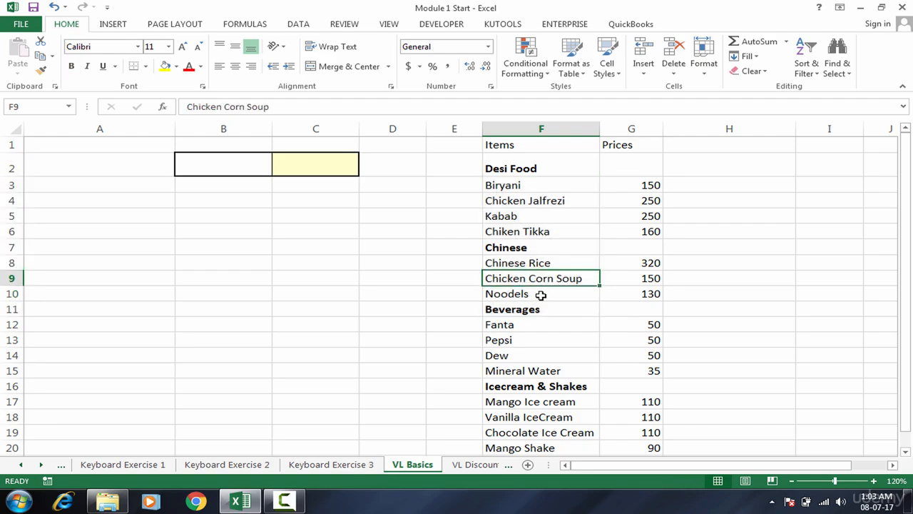
{"action": "left_click", "coordinate": [541, 295]}
{"action": "left_click_drag", "start_coordinate": [532, 167], "coordinate": [537, 261]}
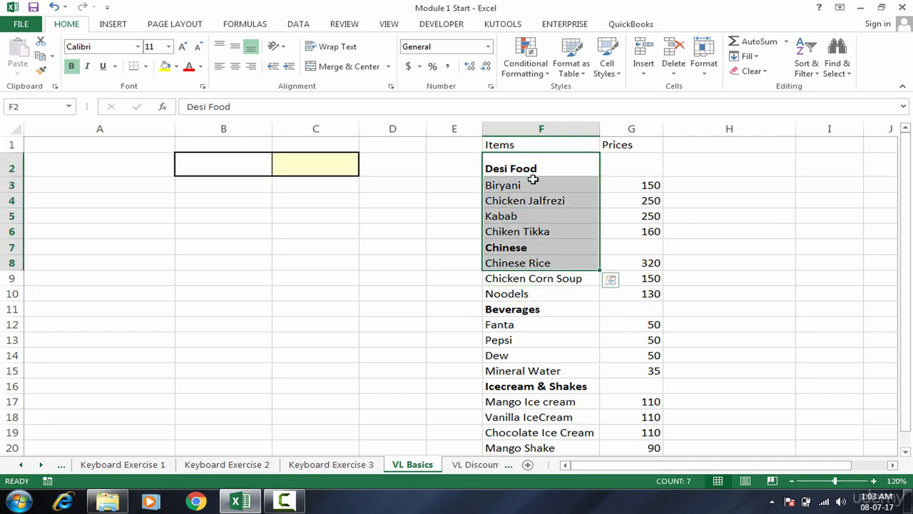
{"action": "left_click_drag", "start_coordinate": [532, 184], "coordinate": [532, 351]}
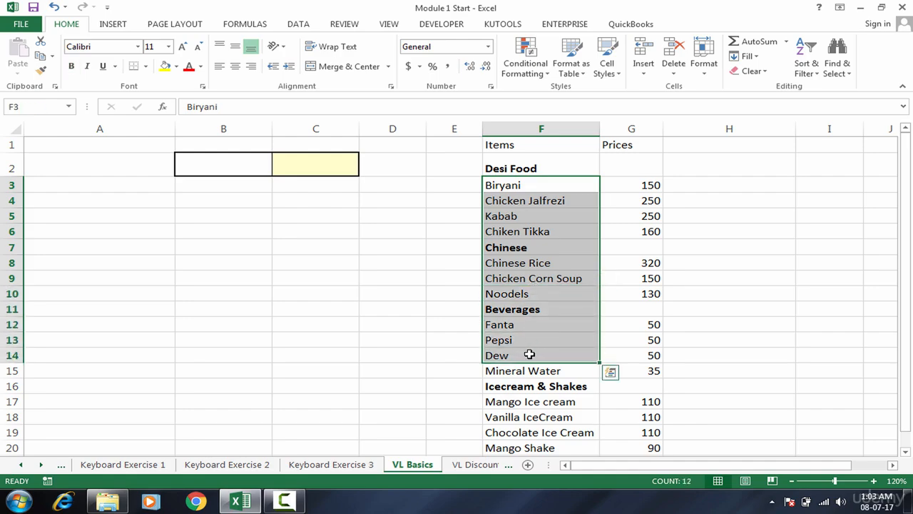
{"action": "left_click", "coordinate": [530, 353]}
Step: Examine the Prices column across the food, beverage and ice cream rows, from Mango Shake up to Kabab
{"action": "left_click", "coordinate": [622, 356]}
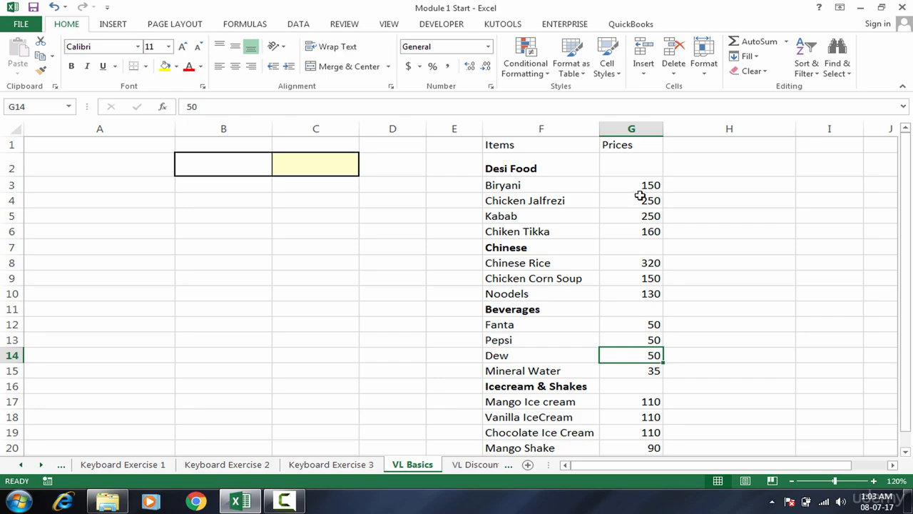
{"action": "left_click_drag", "start_coordinate": [638, 197], "coordinate": [638, 449]}
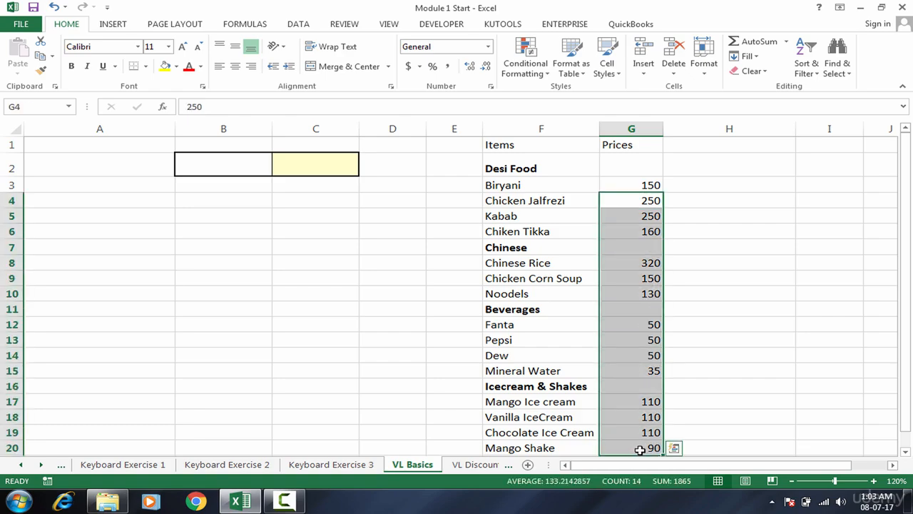
{"action": "left_click", "coordinate": [638, 448]}
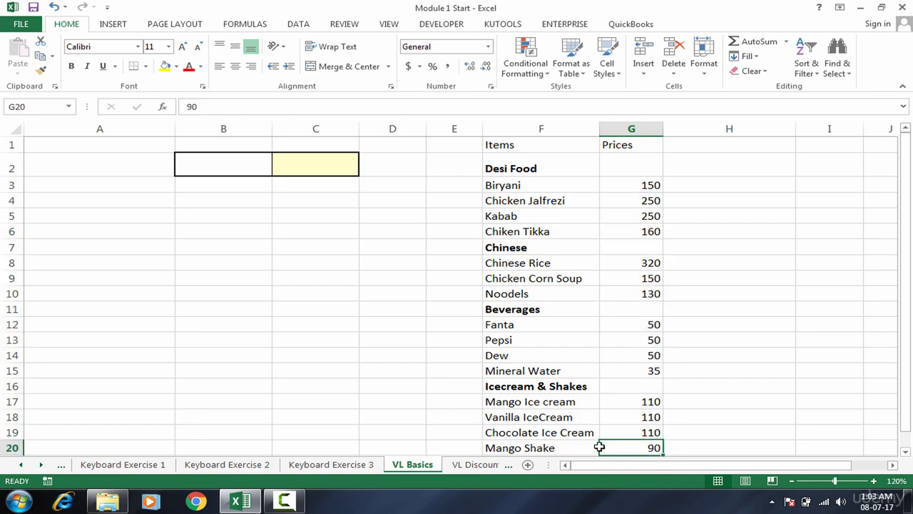
{"action": "left_click", "coordinate": [644, 421]}
{"action": "left_click", "coordinate": [646, 370]}
{"action": "left_click", "coordinate": [647, 318]}
{"action": "left_click", "coordinate": [644, 216]}
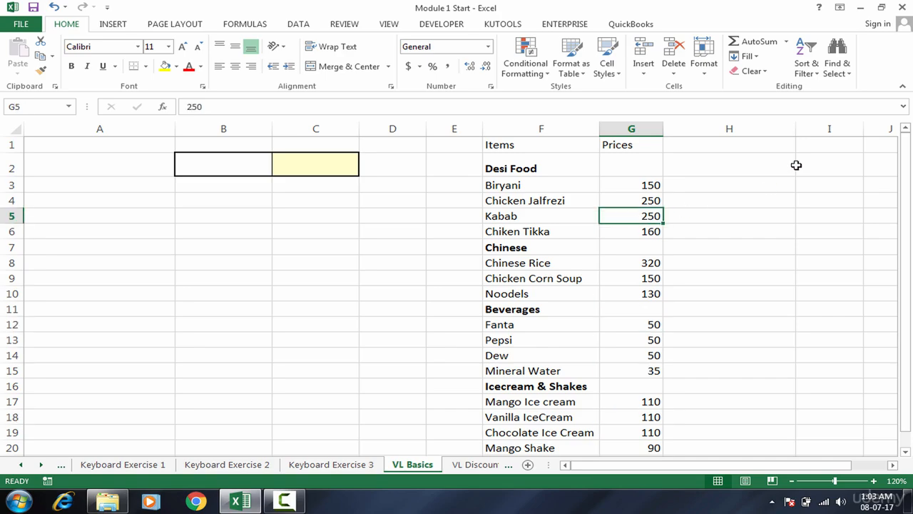
Step: Compare the item names in column F with the prices in column G and select the empty bordered cell B2
{"action": "left_click_drag", "start_coordinate": [550, 186], "coordinate": [550, 263]}
{"action": "left_click", "coordinate": [646, 171]}
{"action": "left_click", "coordinate": [612, 258]}
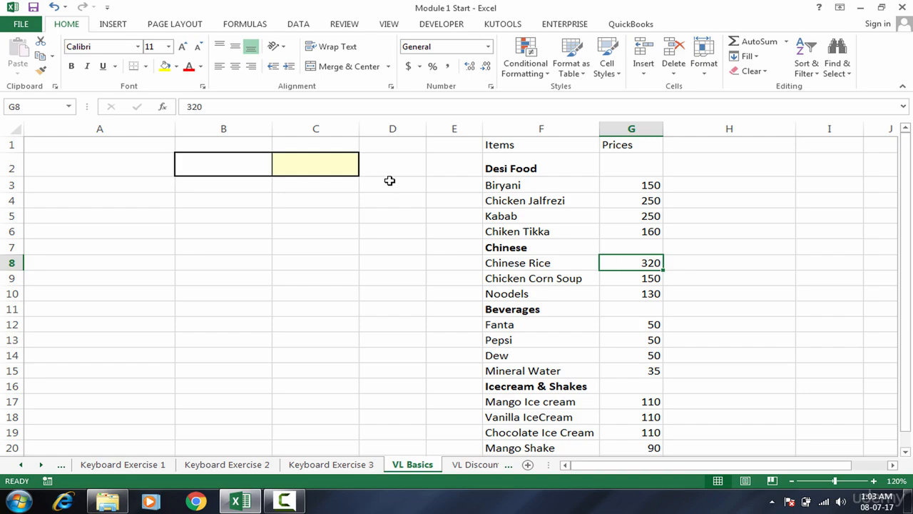
{"action": "left_click", "coordinate": [582, 212]}
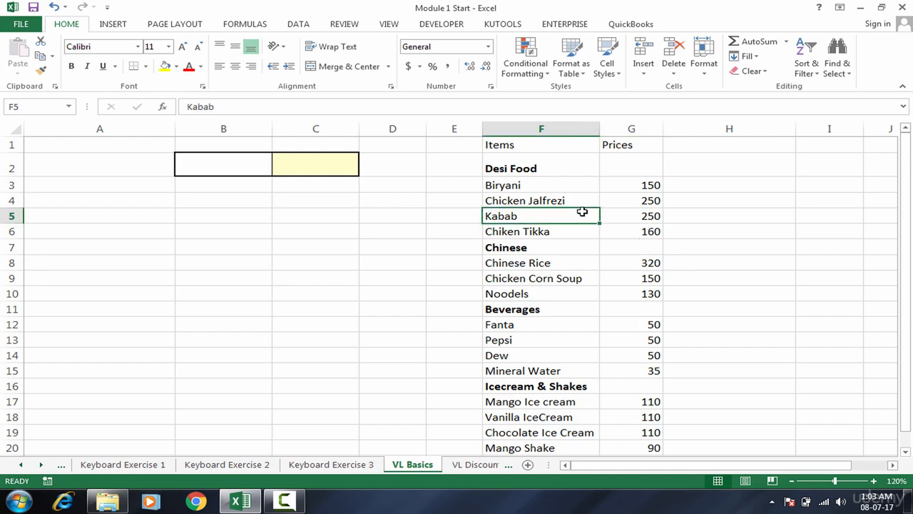
{"action": "left_click_drag", "start_coordinate": [577, 183], "coordinate": [572, 357]}
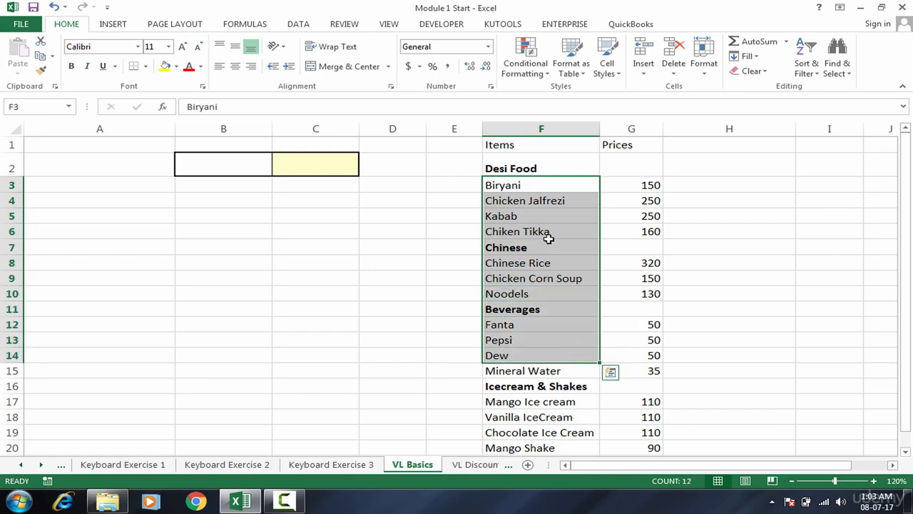
{"action": "left_click", "coordinate": [633, 418]}
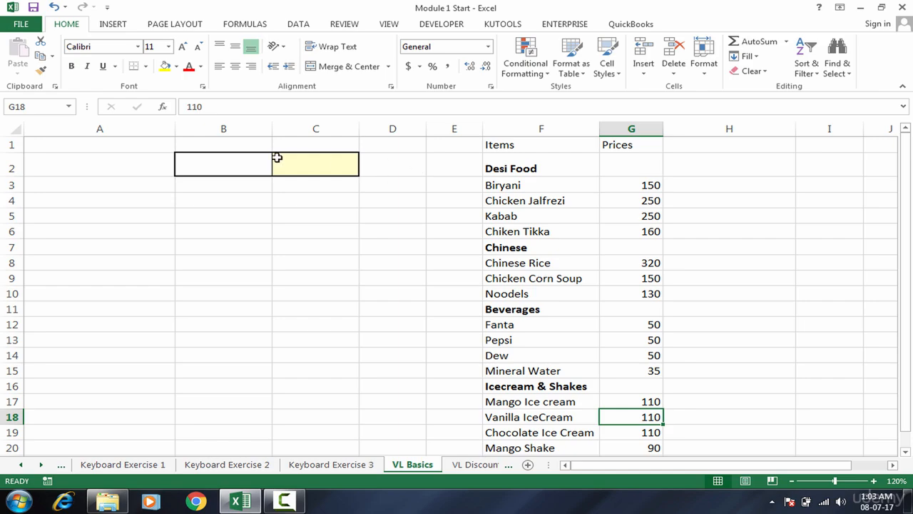
{"action": "left_click", "coordinate": [246, 165]}
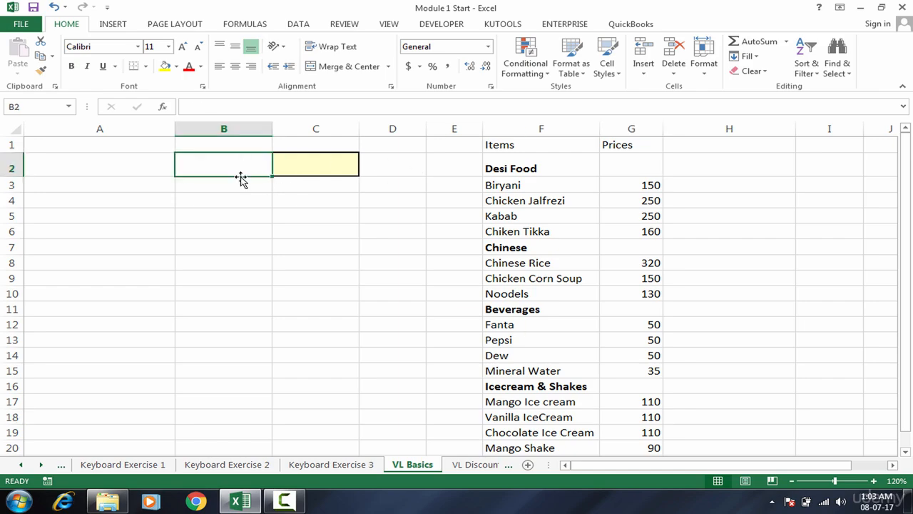
Step: Enter Mango Shake as the lookup item in cell B2
{"action": "left_click", "coordinate": [294, 164]}
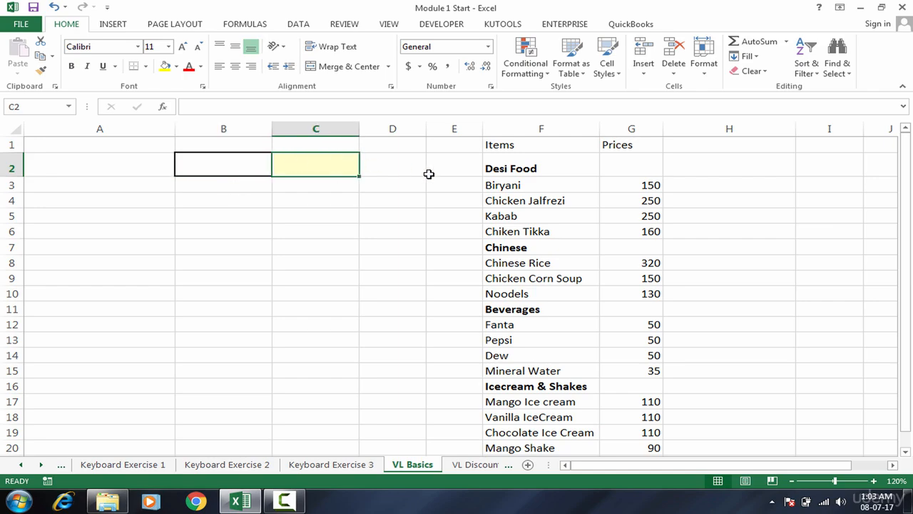
{"action": "left_click", "coordinate": [250, 167]}
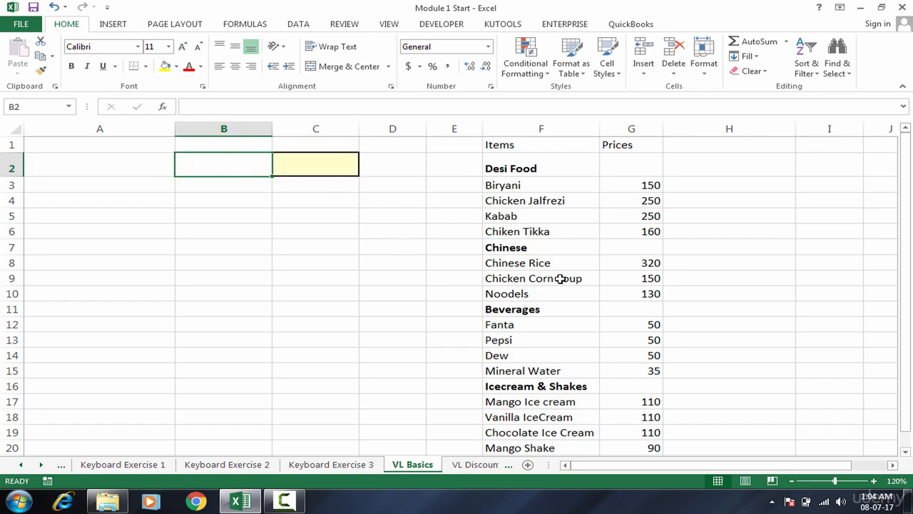
{"action": "type", "text": "Man"}
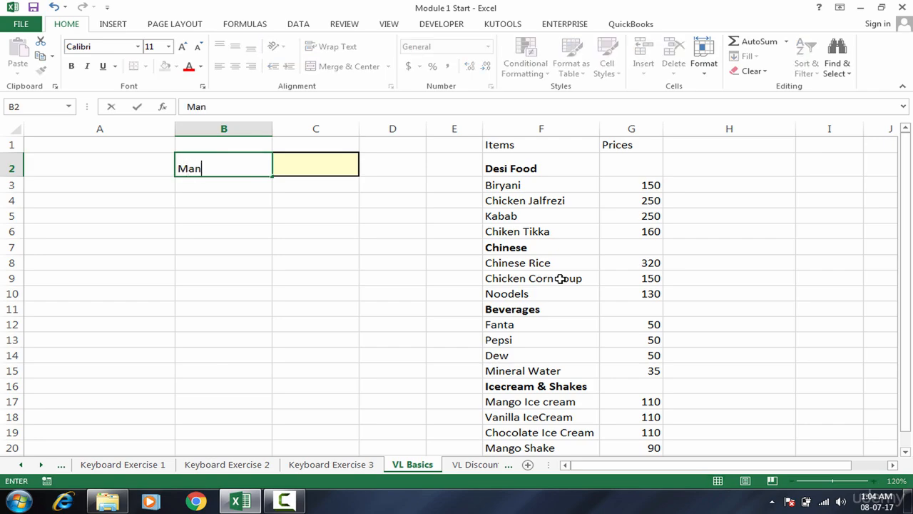
{"action": "type", "text": "go Shake"}
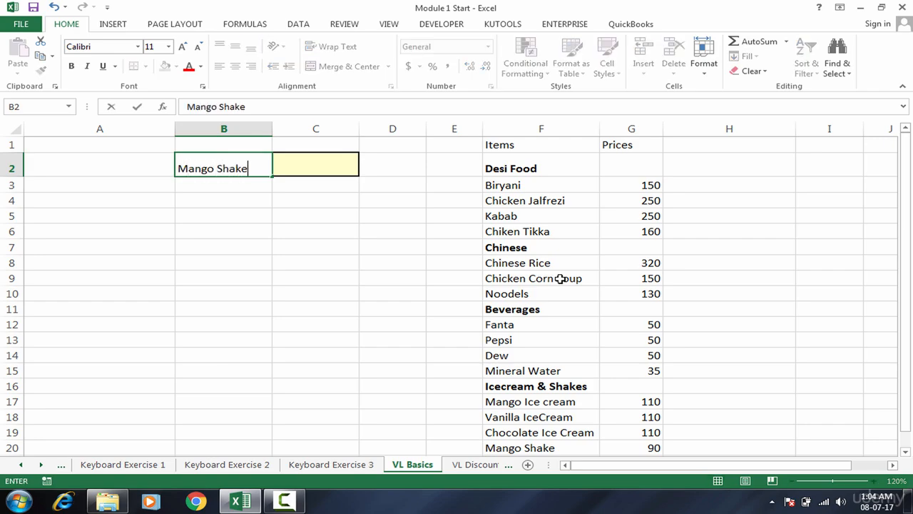
{"action": "key", "text": "Tab"}
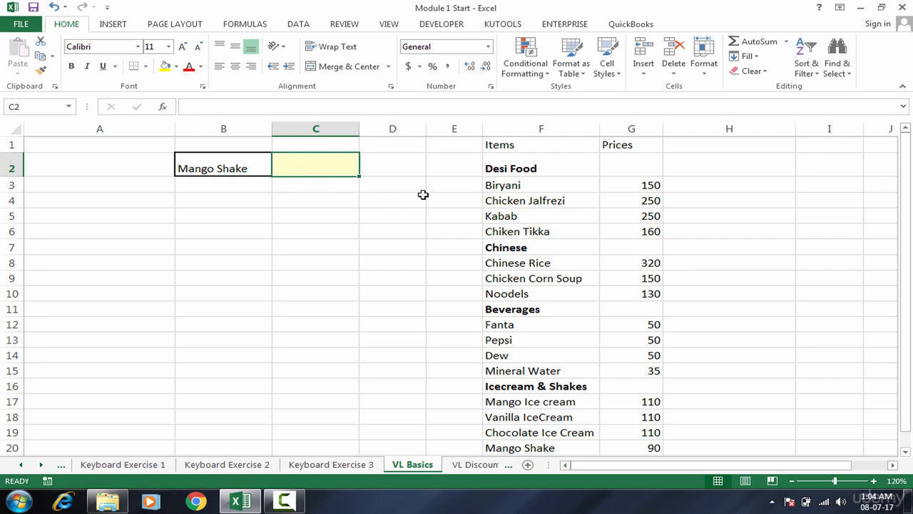
{"action": "left_click", "coordinate": [516, 182]}
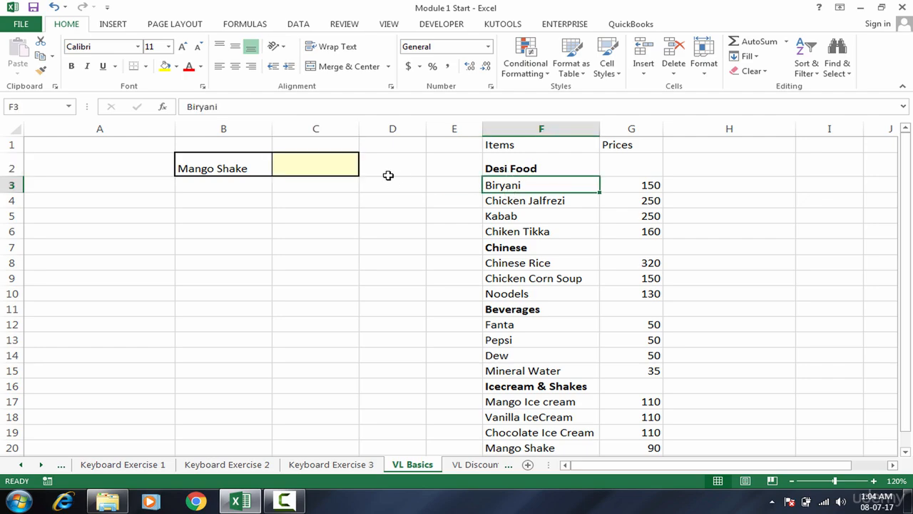
{"action": "left_click", "coordinate": [346, 163]}
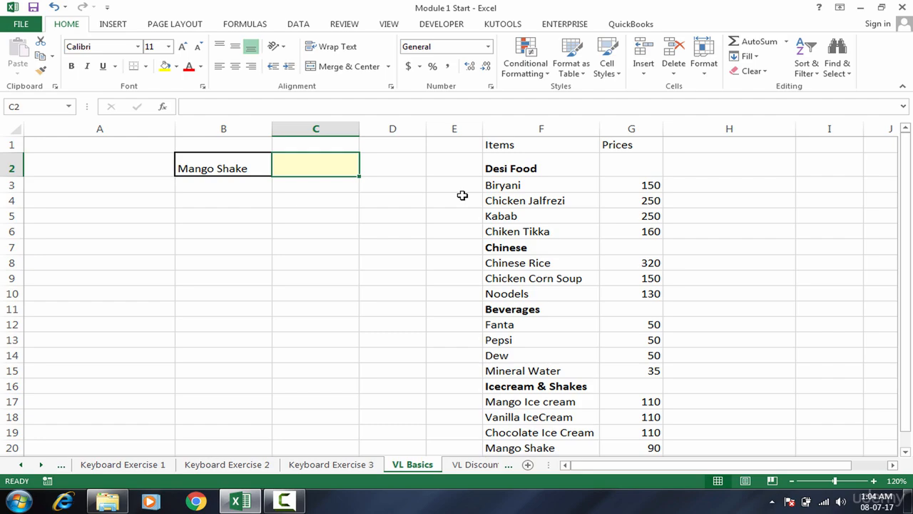
{"action": "type", "text": "=vlo"}
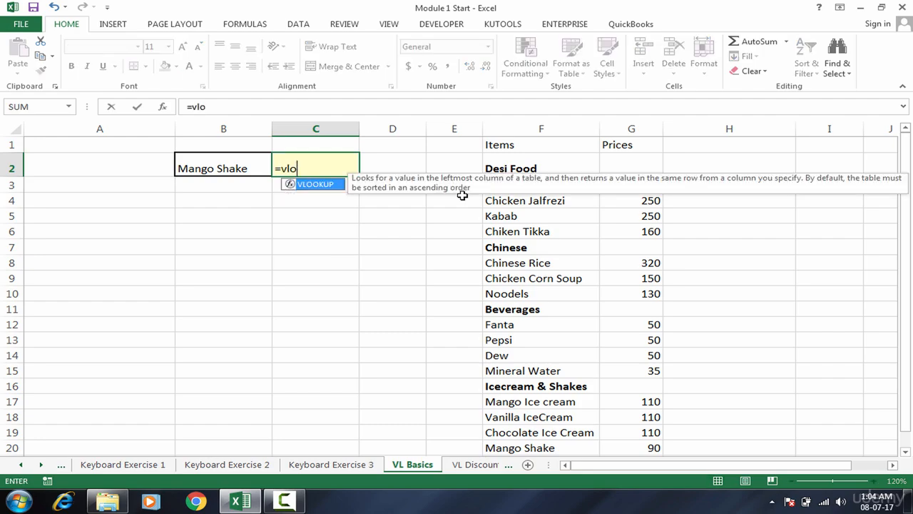
{"action": "key", "text": "Tab"}
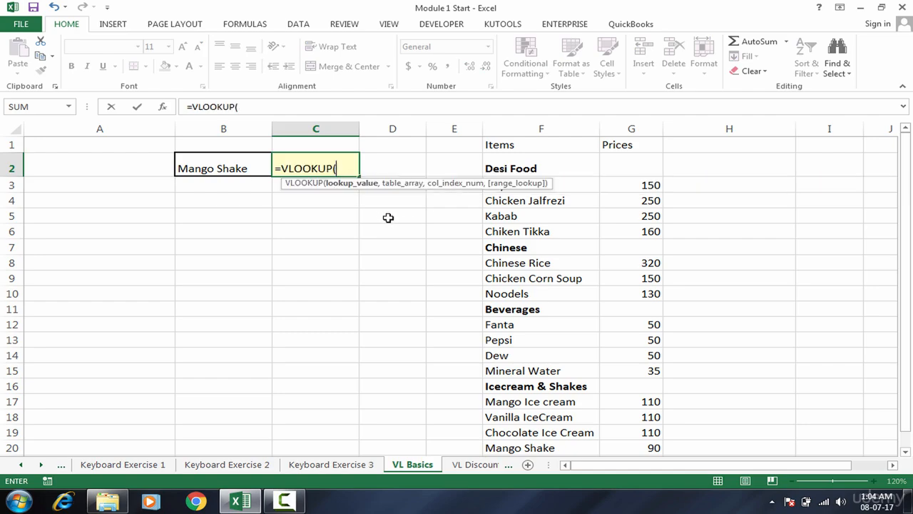
{"action": "key", "text": "BackSpace"}
{"action": "key", "text": "BackSpace"}
{"action": "key", "text": "BackSpace"}
{"action": "key", "text": "BackSpace"}
{"action": "key", "text": "BackSpace"}
{"action": "key", "text": "BackSpace"}
{"action": "key", "text": "BackSpace"}
{"action": "key", "text": "BackSpace"}
{"action": "key", "text": "BackSpace"}
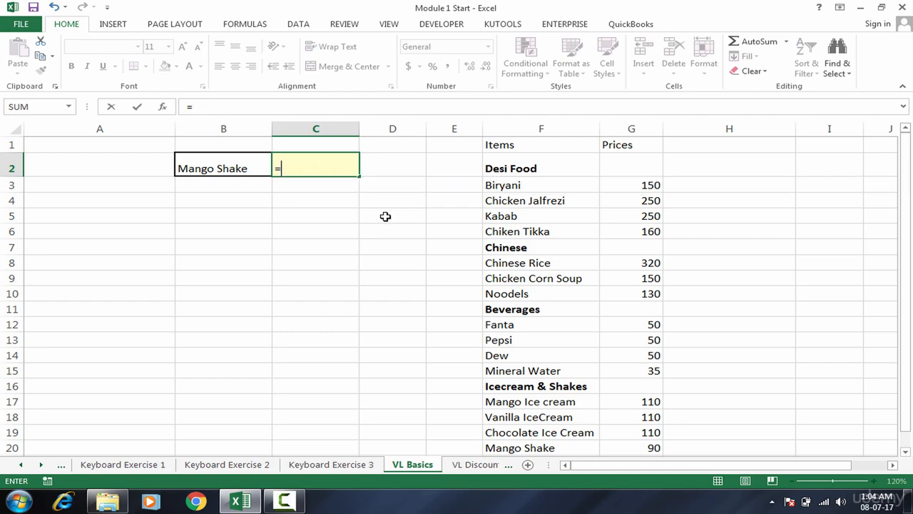
Step: Start a VLOOKUP formula in cell C2 with B2 as the lookup value
{"action": "type", "text": "=vl"}
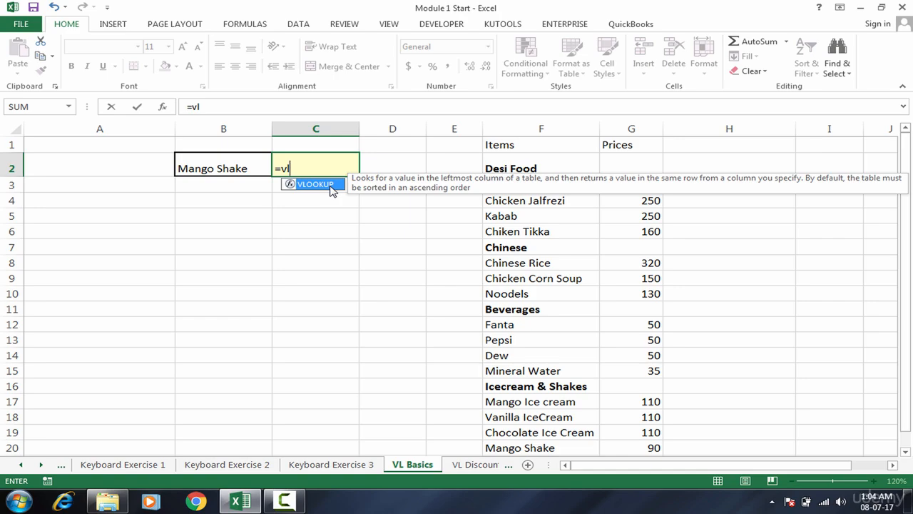
{"action": "double_click", "coordinate": [331, 187]}
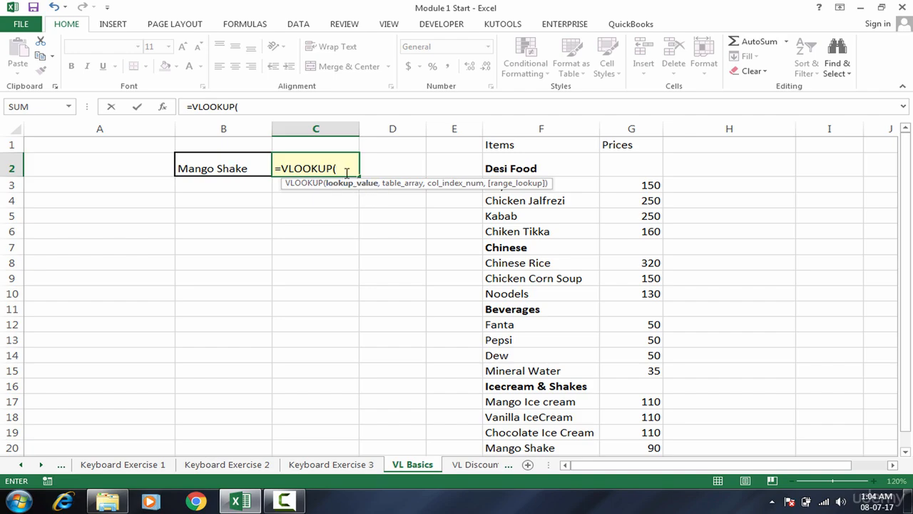
{"action": "left_click", "coordinate": [227, 168]}
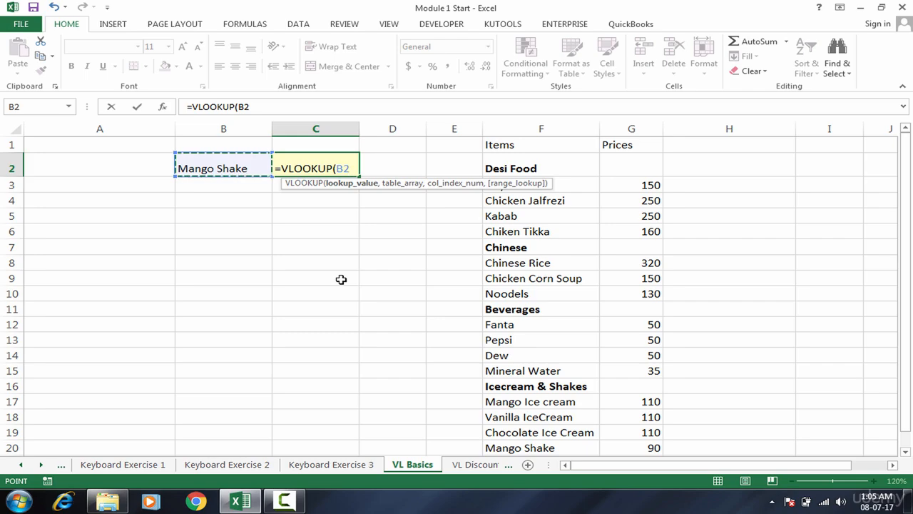
{"action": "type", "text": ","}
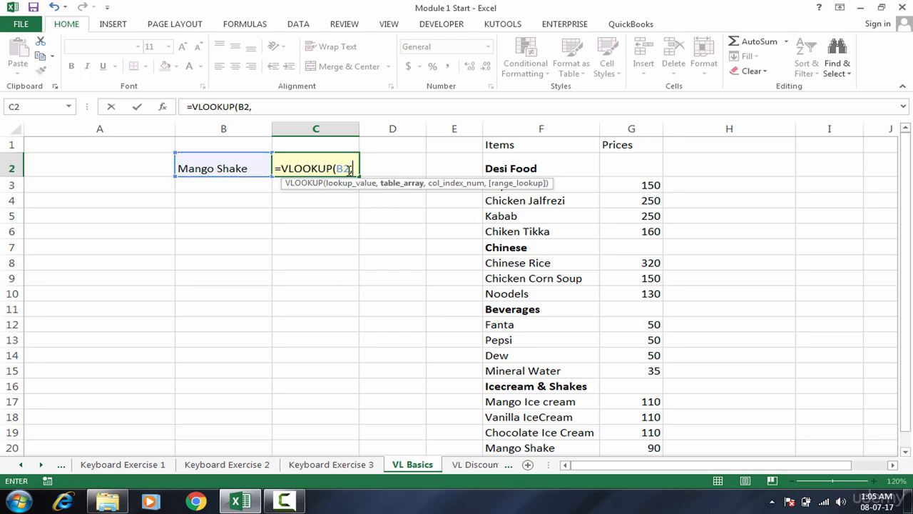
{"action": "key", "text": "BackSpace"}
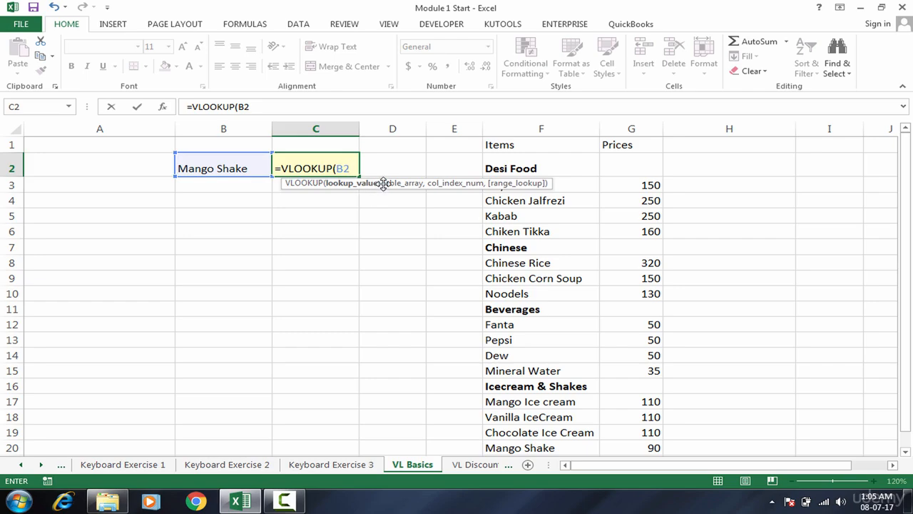
{"action": "type", "text": ","}
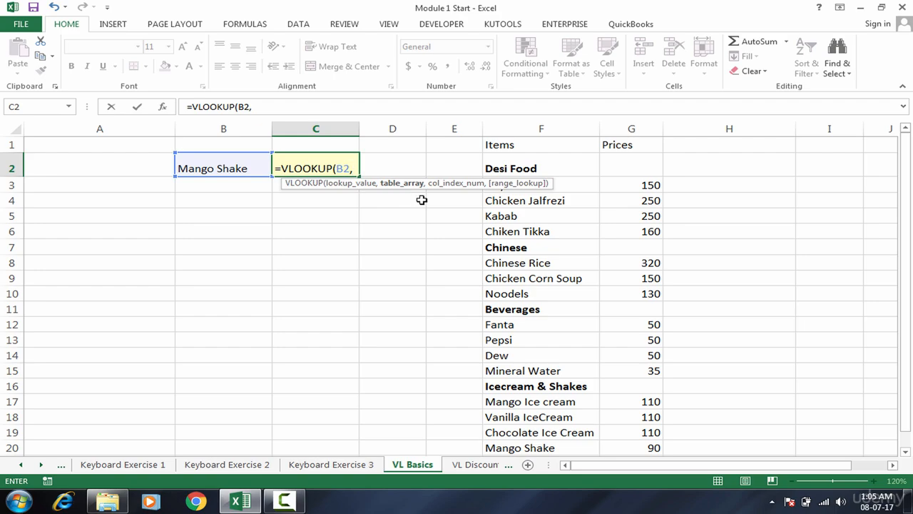
Step: Set the VLOOKUP table array to the whole menu range F1:G21 and the column index number to 2
{"action": "left_click", "coordinate": [549, 145]}
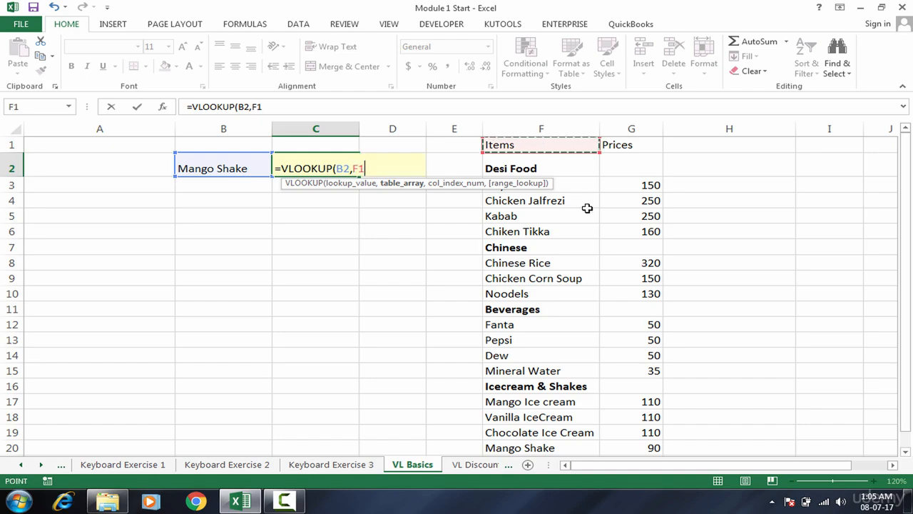
{"action": "key", "text": "shift+Right"}
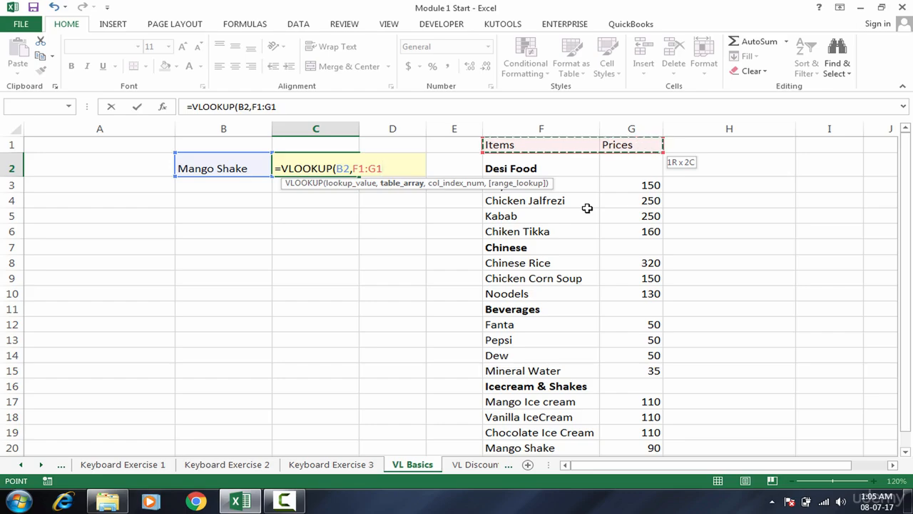
{"action": "key", "text": "ctrl+shift+Down"}
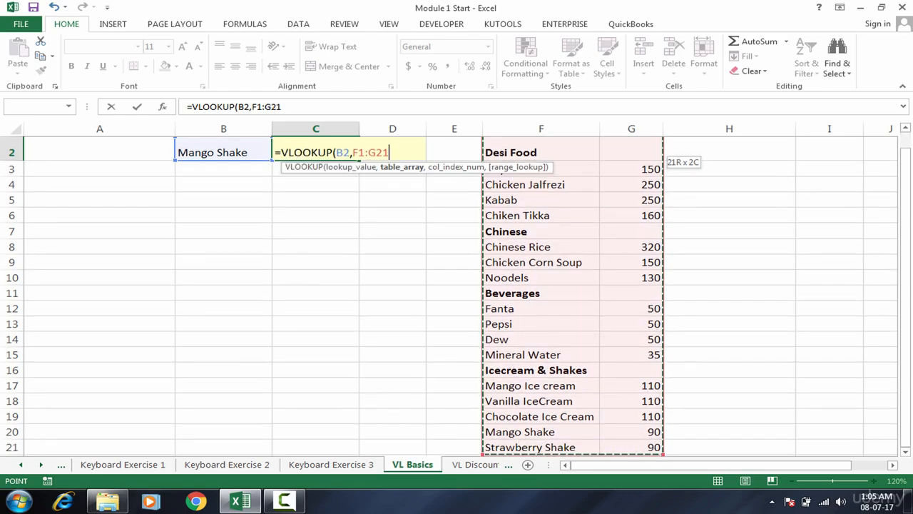
{"action": "left_click_drag", "start_coordinate": [904, 327], "coordinate": [908, 251]}
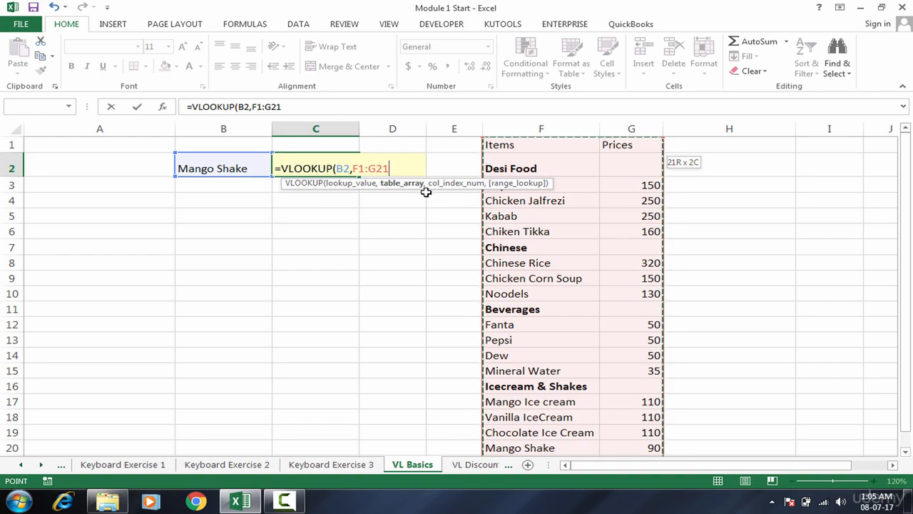
{"action": "type", "text": ",2"}
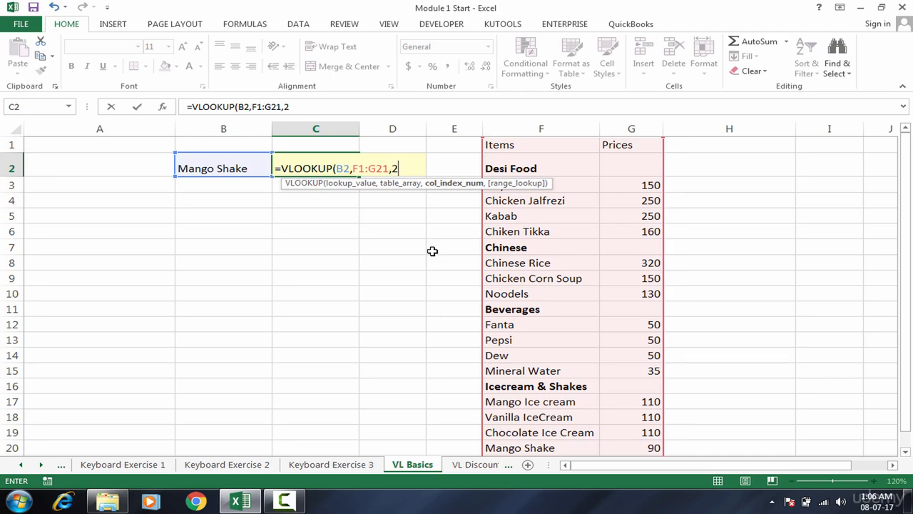
{"action": "type", "text": ","}
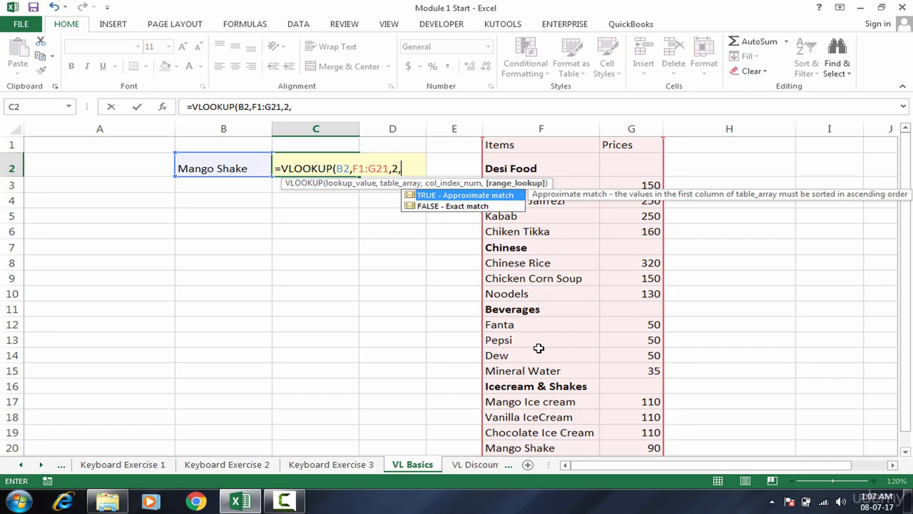
{"action": "double_click", "coordinate": [448, 207]}
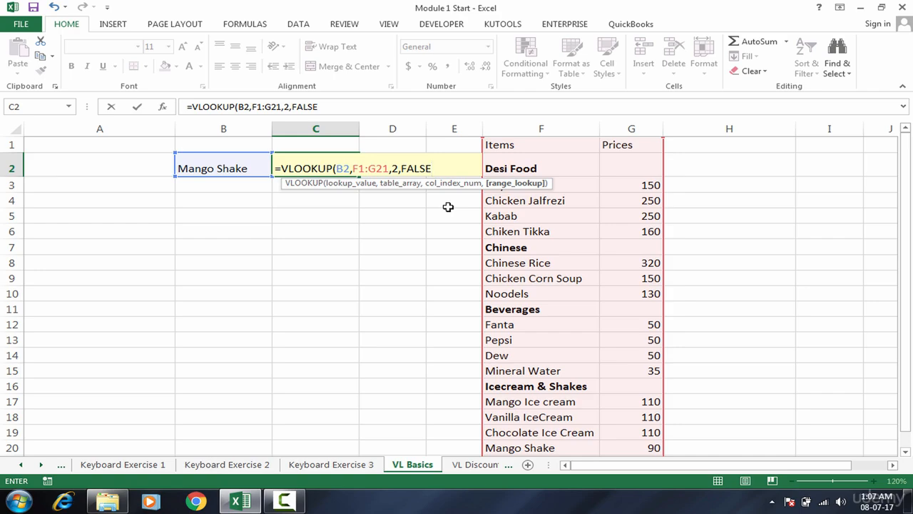
{"action": "key", "text": "BackSpace"}
{"action": "key", "text": "BackSpace"}
{"action": "key", "text": "BackSpace"}
{"action": "key", "text": "BackSpace"}
{"action": "key", "text": "BackSpace"}
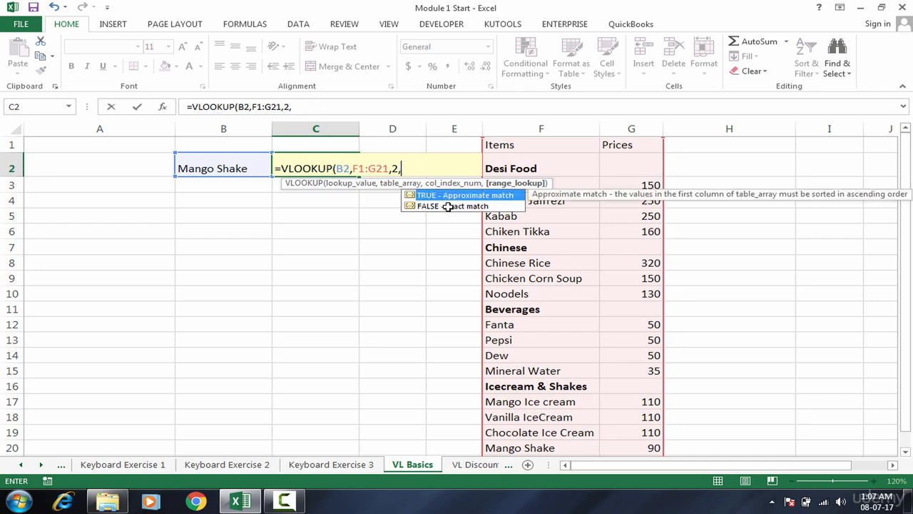
Step: Set the range lookup to 0 for an exact match and complete the formula =VLOOKUP(B2,F1:G21,2,0) in C2
{"action": "type", "text": "0"}
{"action": "left_click", "coordinate": [411, 168]}
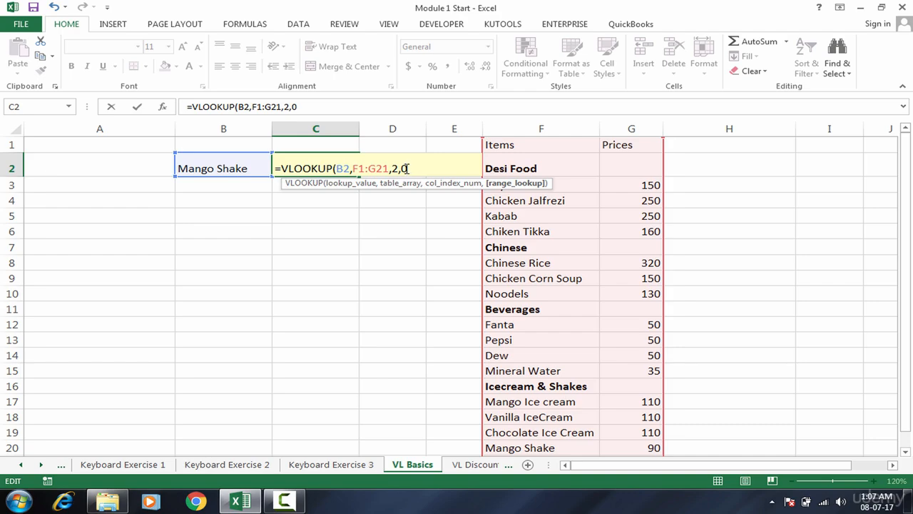
{"action": "double_click", "coordinate": [410, 170]}
{"action": "left_click", "coordinate": [411, 169]}
{"action": "key", "text": "BackSpace"}
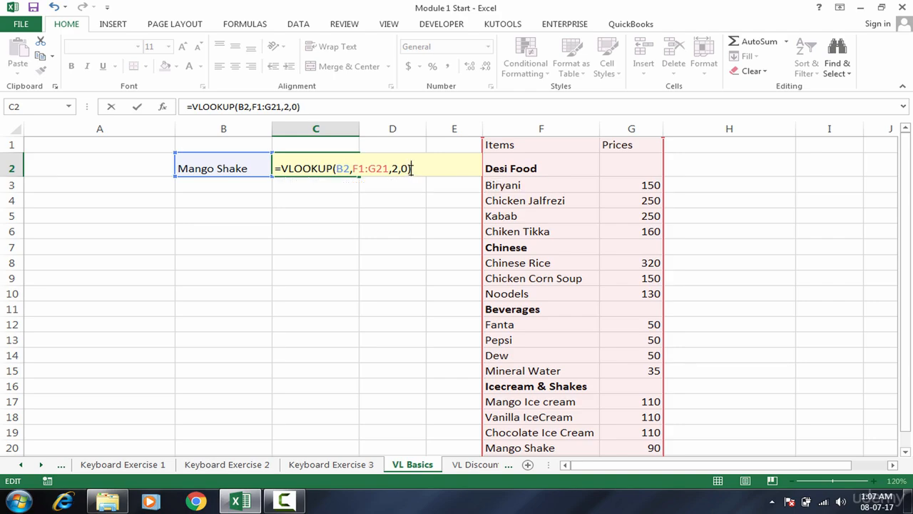
{"action": "key", "text": "Return"}
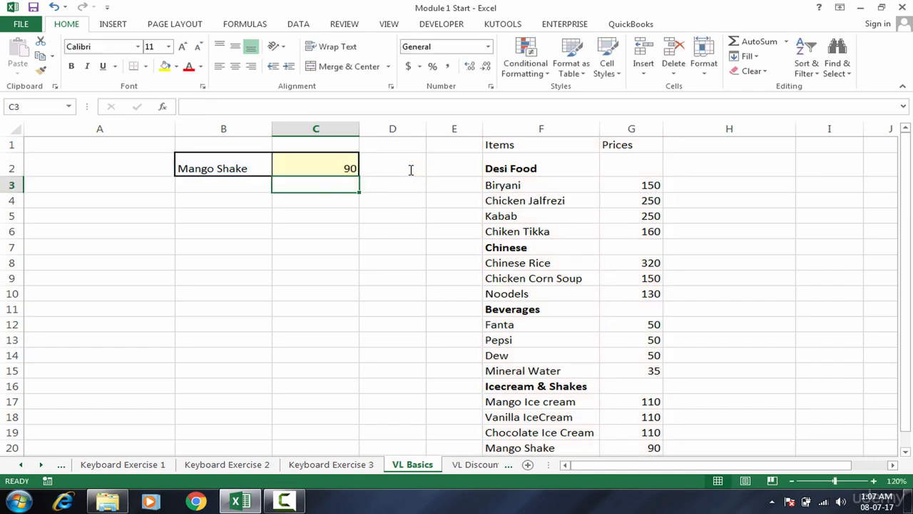
{"action": "left_click", "coordinate": [347, 169]}
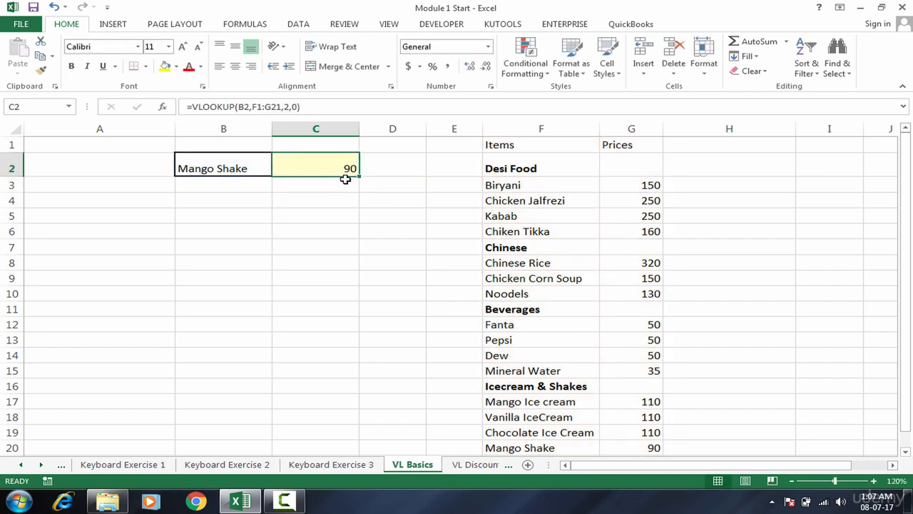
Step: Test the lookup by replacing the item in B2 with Dew, and select C2 to check its price
{"action": "left_click", "coordinate": [218, 171]}
{"action": "type", "text": "Dew"}
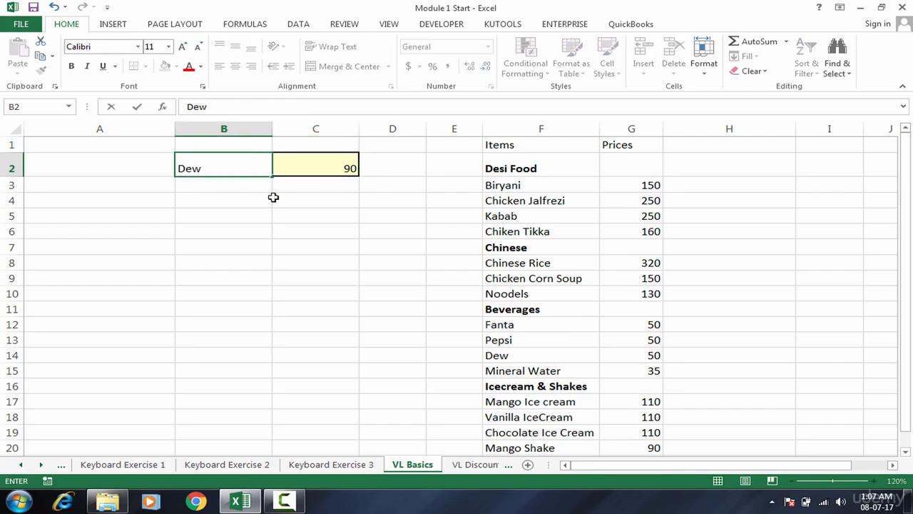
{"action": "key", "text": "Return"}
{"action": "key", "text": "Up"}
{"action": "key", "text": "Right"}
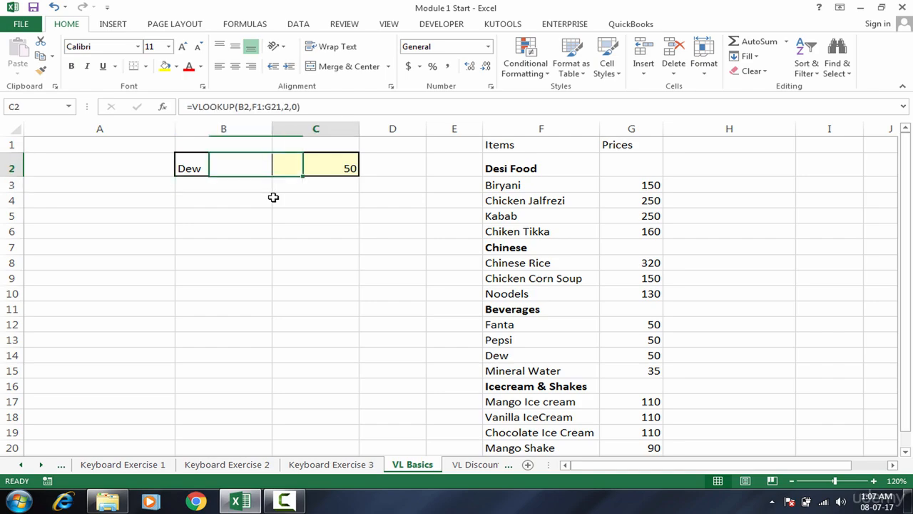
Step: Replace the item in B2 with Biyani and select C2 to check the lookup result
{"action": "left_click", "coordinate": [222, 169]}
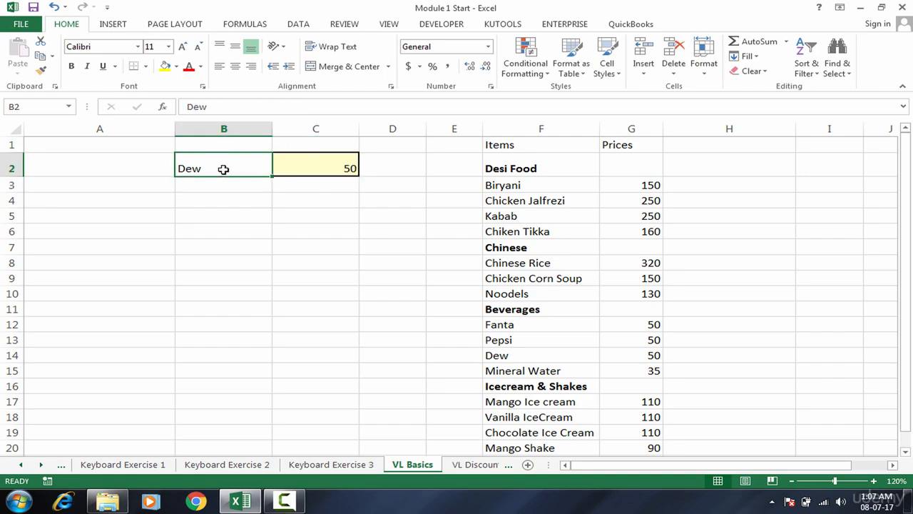
{"action": "type", "text": "Biyani"}
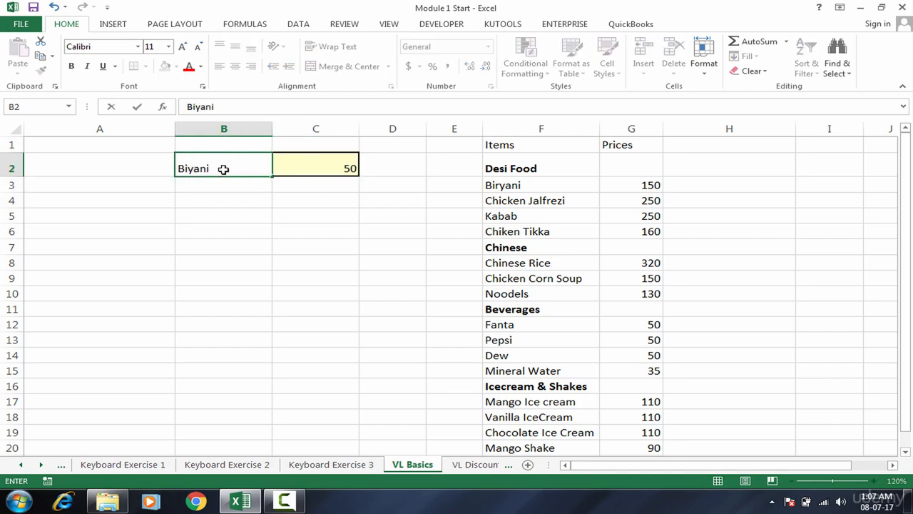
{"action": "key", "text": "Return"}
{"action": "left_click", "coordinate": [306, 169]}
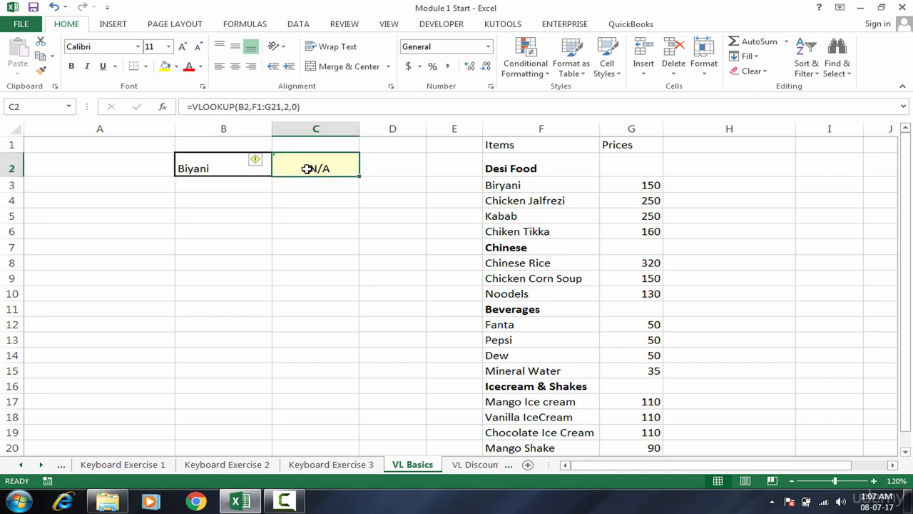
Step: Correct the spelling of the item in B2 to Biryani and select C2 to check its price
{"action": "left_click", "coordinate": [235, 167]}
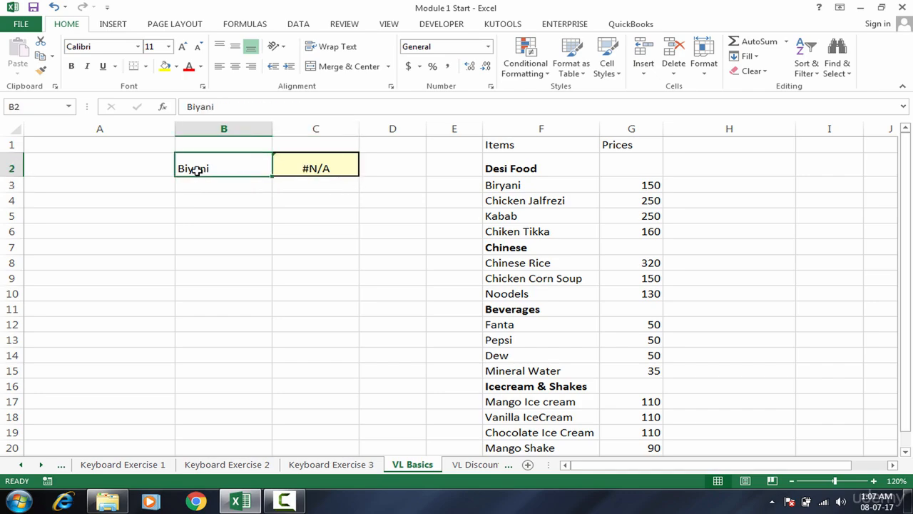
{"action": "double_click", "coordinate": [193, 170]}
{"action": "type", "text": "r"}
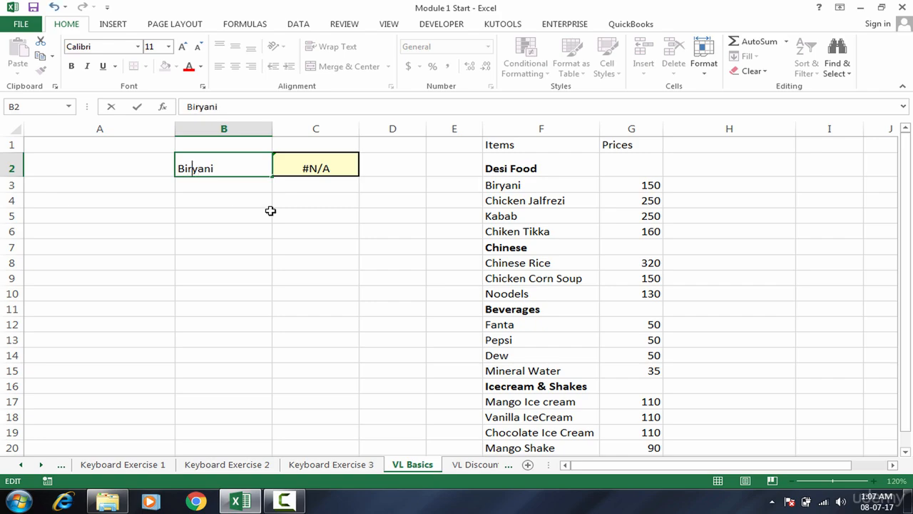
{"action": "key", "text": "Return"}
{"action": "left_click", "coordinate": [319, 162]}
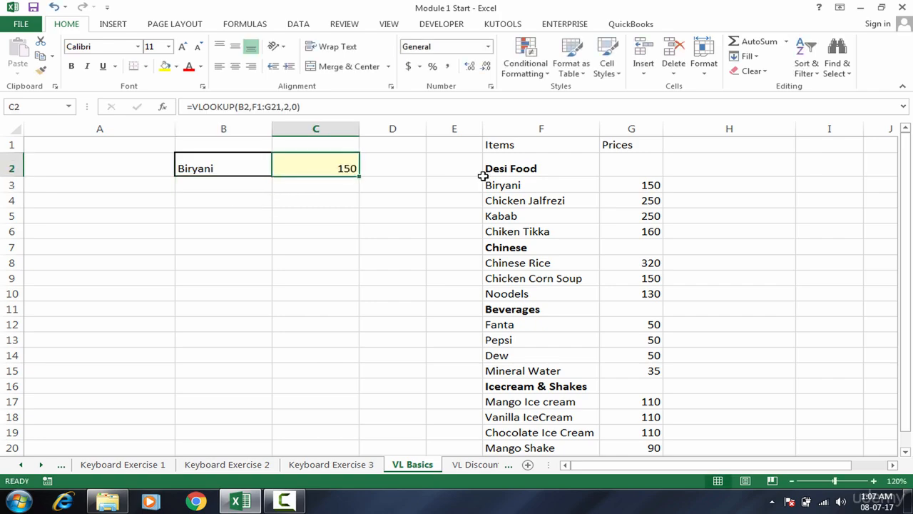
Step: Compare Biryani's price in the menu list with the price the formula returns in C2 for the item in B2
{"action": "left_click", "coordinate": [618, 183]}
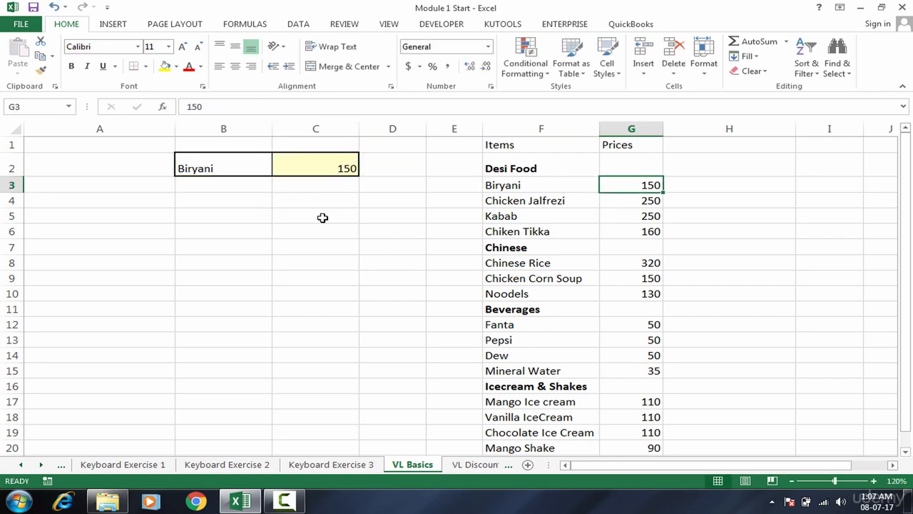
{"action": "left_click", "coordinate": [291, 161]}
{"action": "left_click", "coordinate": [258, 171]}
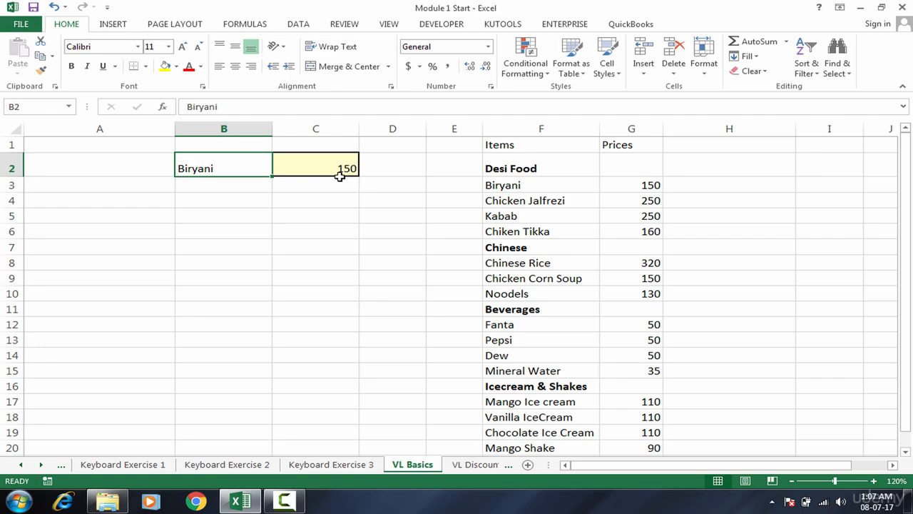
{"action": "left_click", "coordinate": [337, 170]}
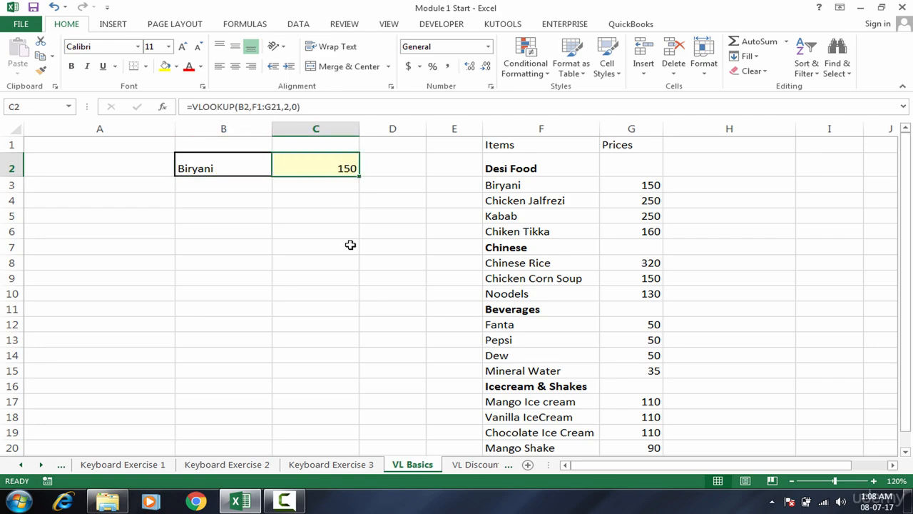